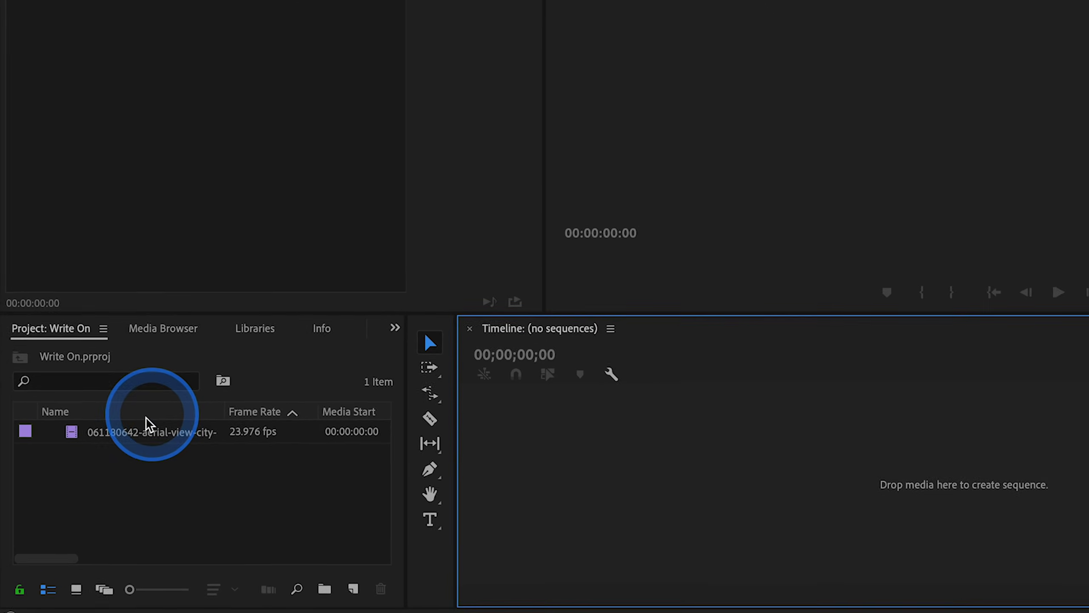
Step: Create a sequence from the aerial city clip and trim its end to 00:00:08:09
{"action": "left_click", "coordinate": [50, 490]}
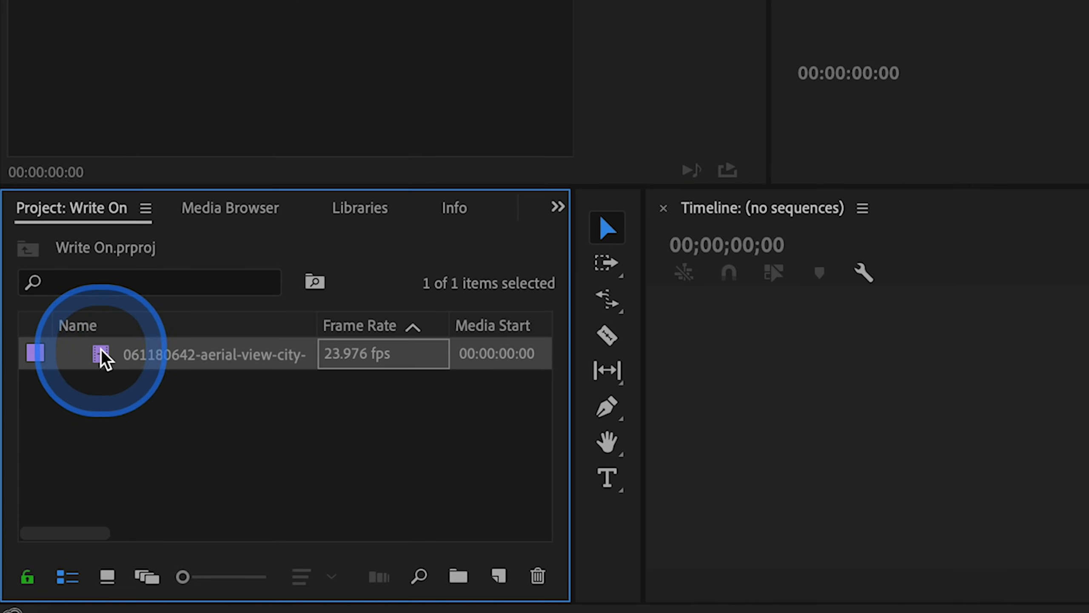
{"action": "left_click_drag", "start_coordinate": [103, 358], "coordinate": [980, 405]}
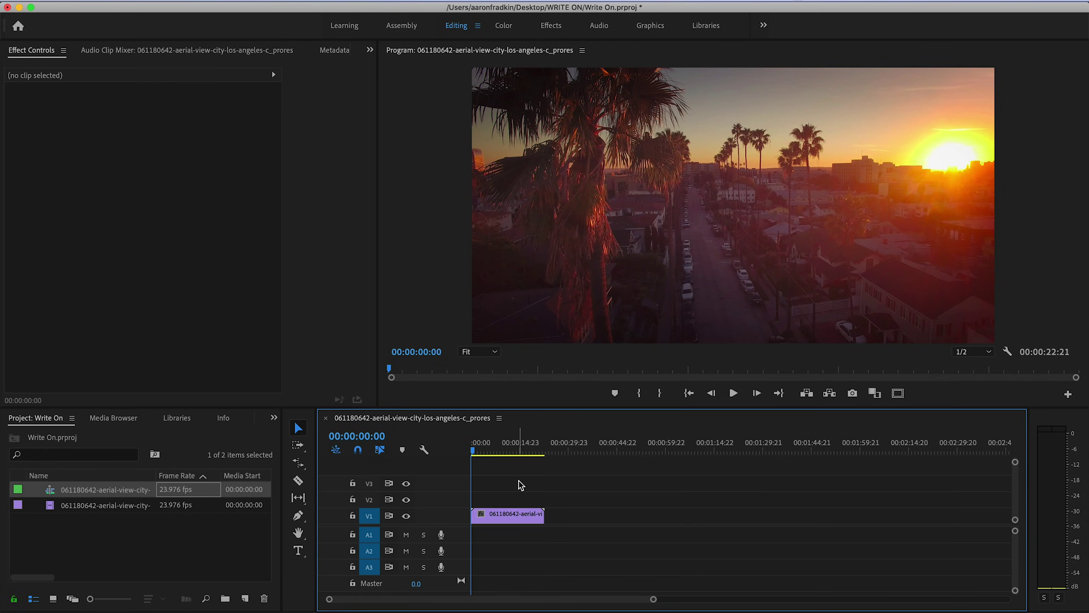
{"action": "left_click_drag", "start_coordinate": [543, 515], "coordinate": [532, 515]}
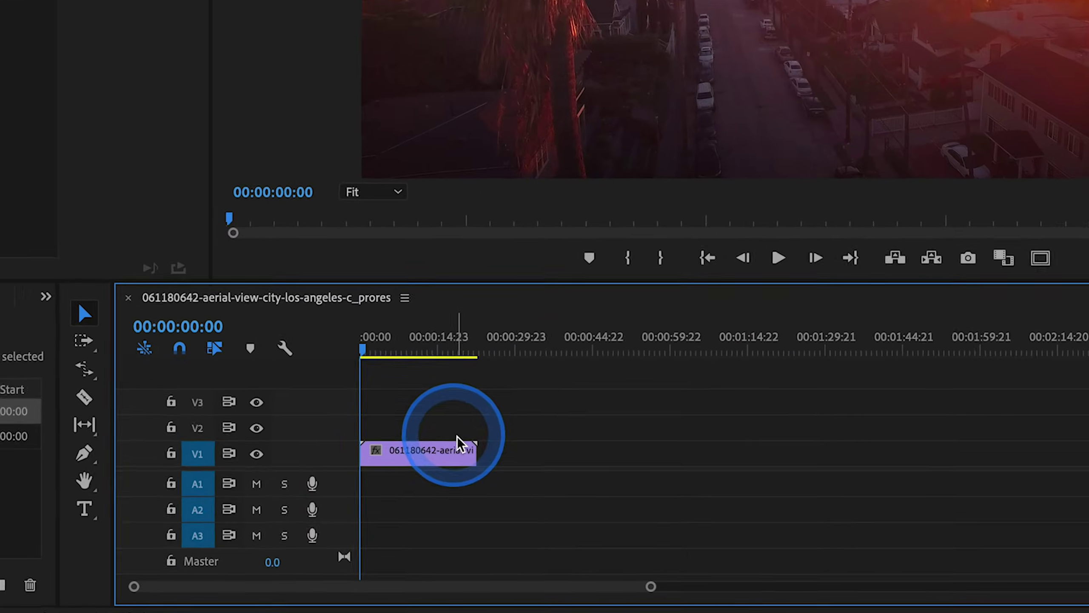
{"action": "left_click_drag", "start_coordinate": [424, 439], "coordinate": [385, 439]}
{"action": "left_click", "coordinate": [372, 326]}
{"action": "mouse_move", "coordinate": [372, 327]}
{"action": "left_mouse_down"}
{"action": "mouse_move", "coordinate": [390, 327]}
{"action": "mouse_move", "coordinate": [377, 327]}
{"action": "left_mouse_up"}
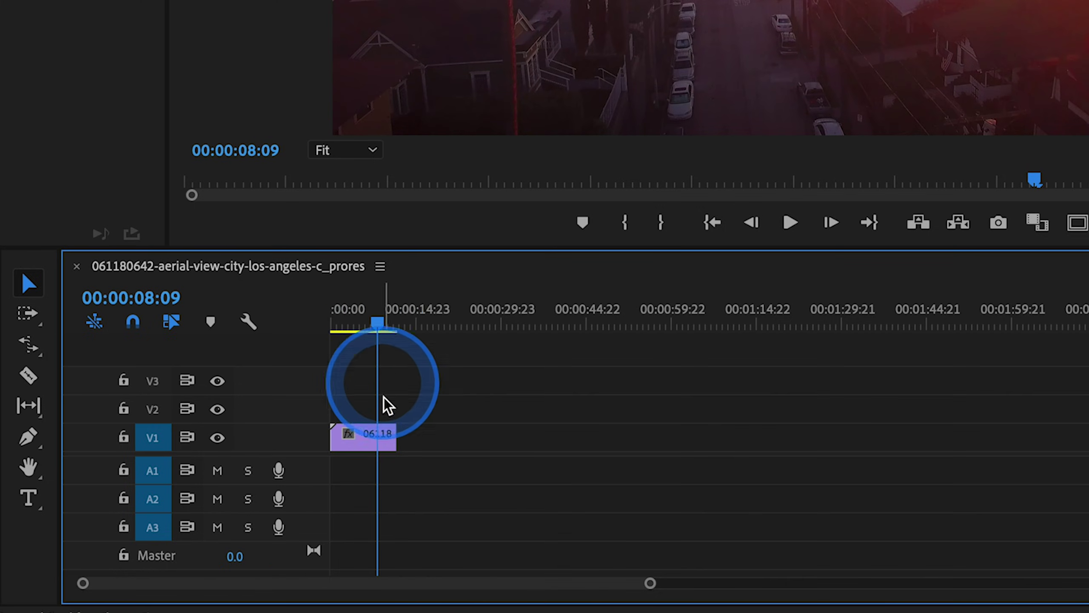
{"action": "left_click_drag", "start_coordinate": [395, 433], "coordinate": [376, 434]}
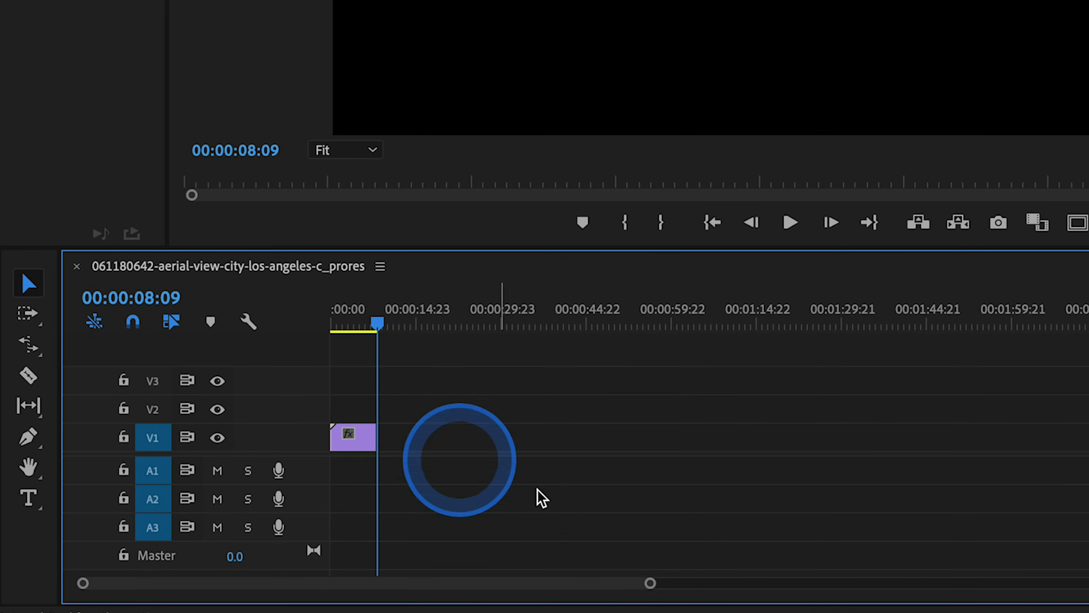
{"action": "left_click_drag", "start_coordinate": [650, 588], "coordinate": [491, 586]}
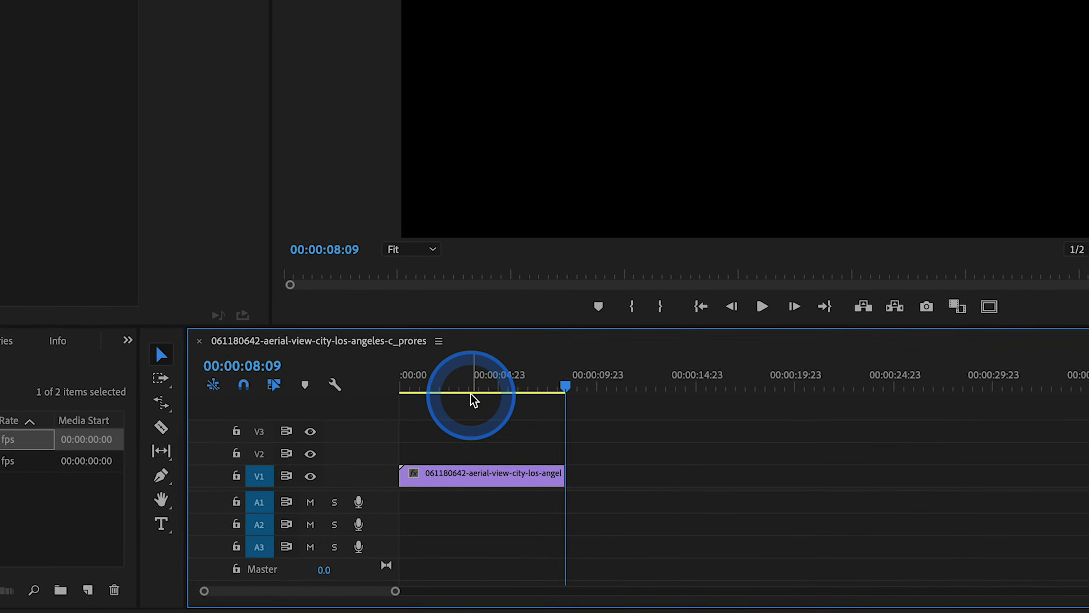
{"action": "key", "text": "Home"}
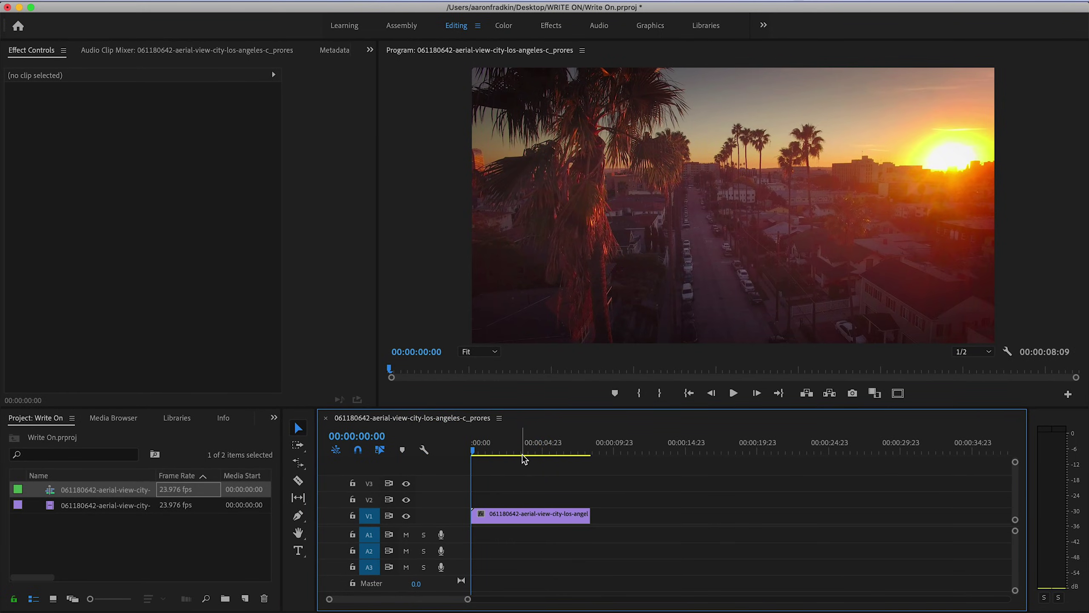
Step: Add a 'Travel' text graphic over the footage and set its font to Brushwell
{"action": "left_click", "coordinate": [298, 550]}
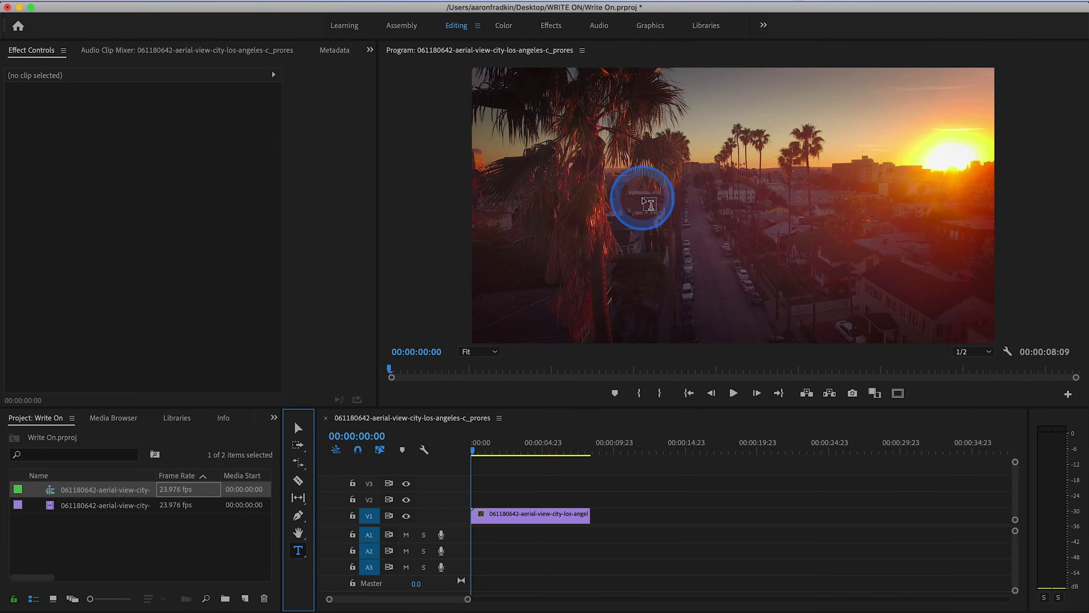
{"action": "left_click", "coordinate": [647, 202]}
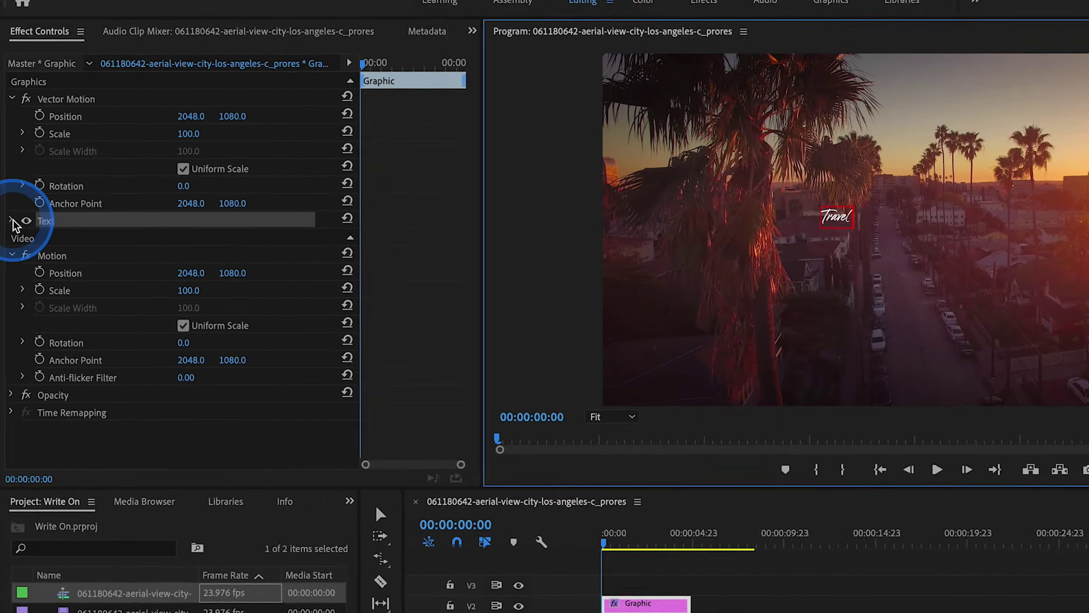
{"action": "left_click", "coordinate": [9, 198]}
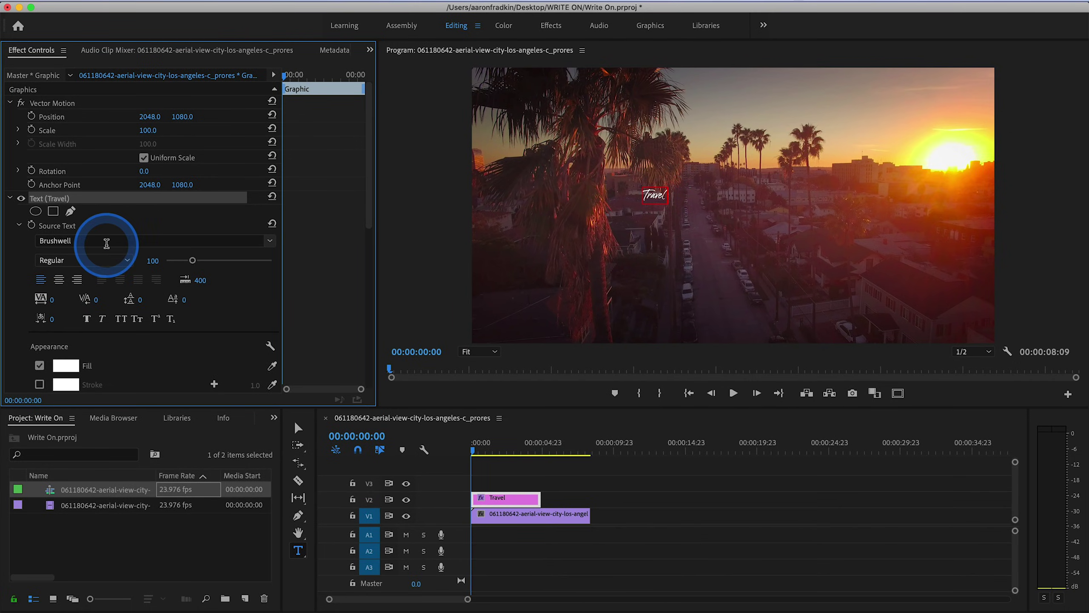
Step: Scale the 'Travel' title up and shift it left so it spans most of the frame
{"action": "left_click", "coordinate": [298, 428]}
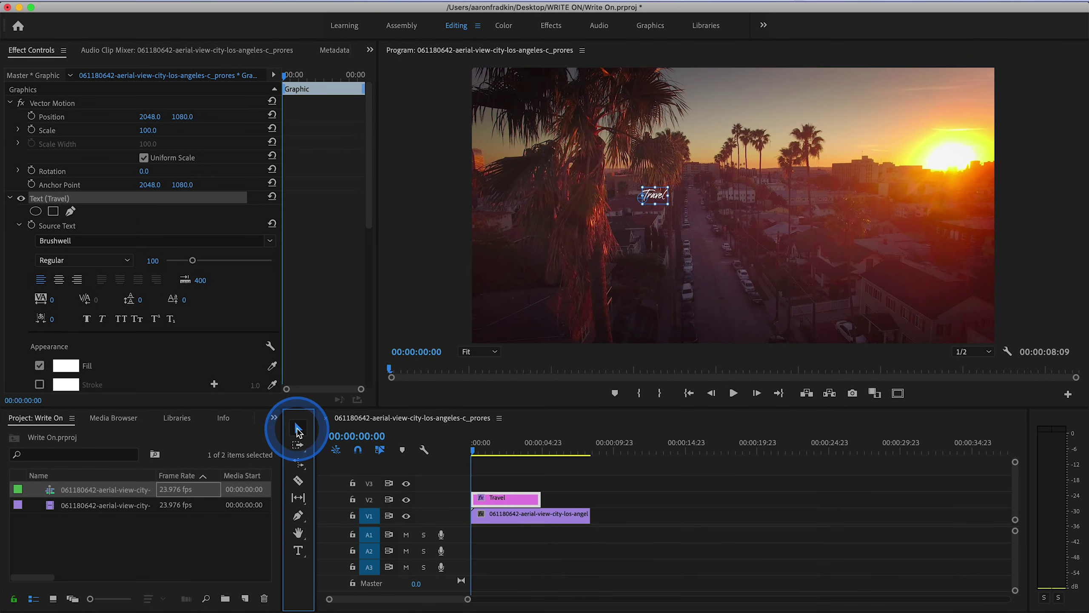
{"action": "left_click", "coordinate": [652, 176]}
{"action": "left_click_drag", "start_coordinate": [668, 201], "coordinate": [903, 285]}
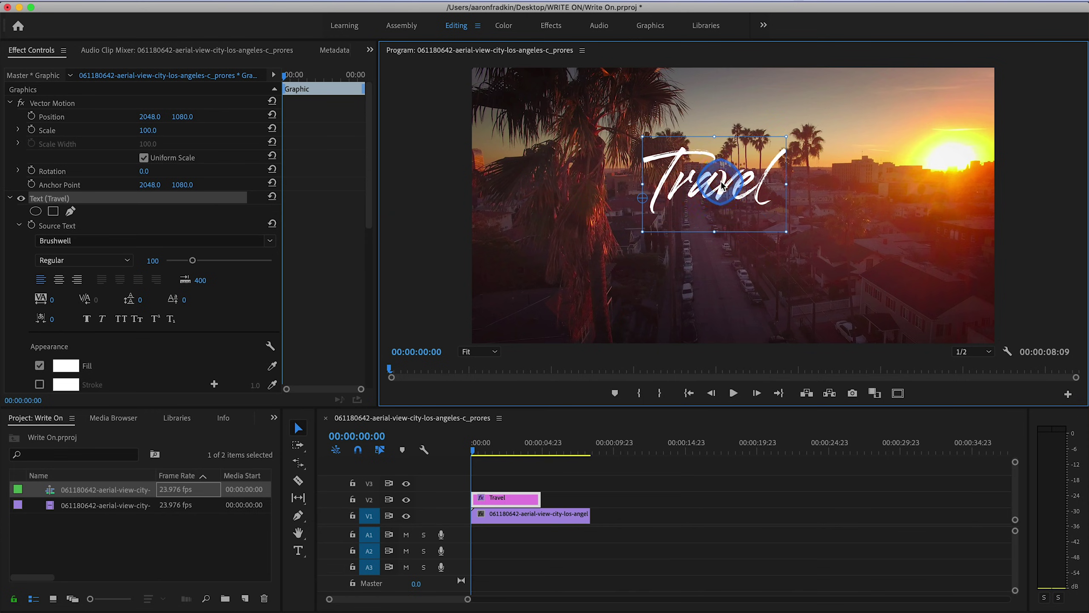
{"action": "left_click", "coordinate": [790, 189]}
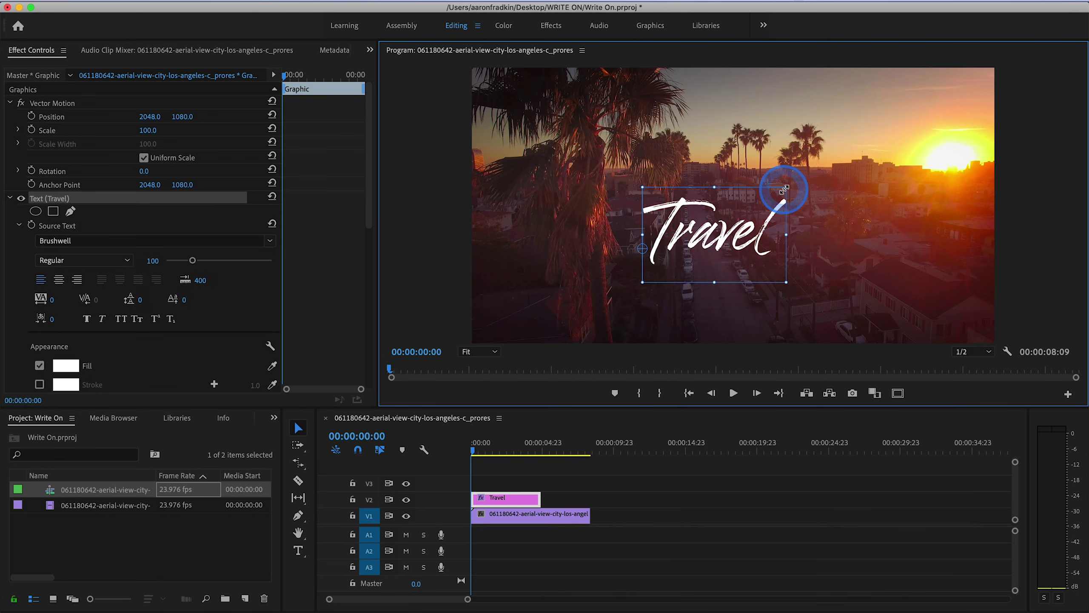
{"action": "left_click_drag", "start_coordinate": [783, 189], "coordinate": [914, 36]}
{"action": "left_click", "coordinate": [805, 212]}
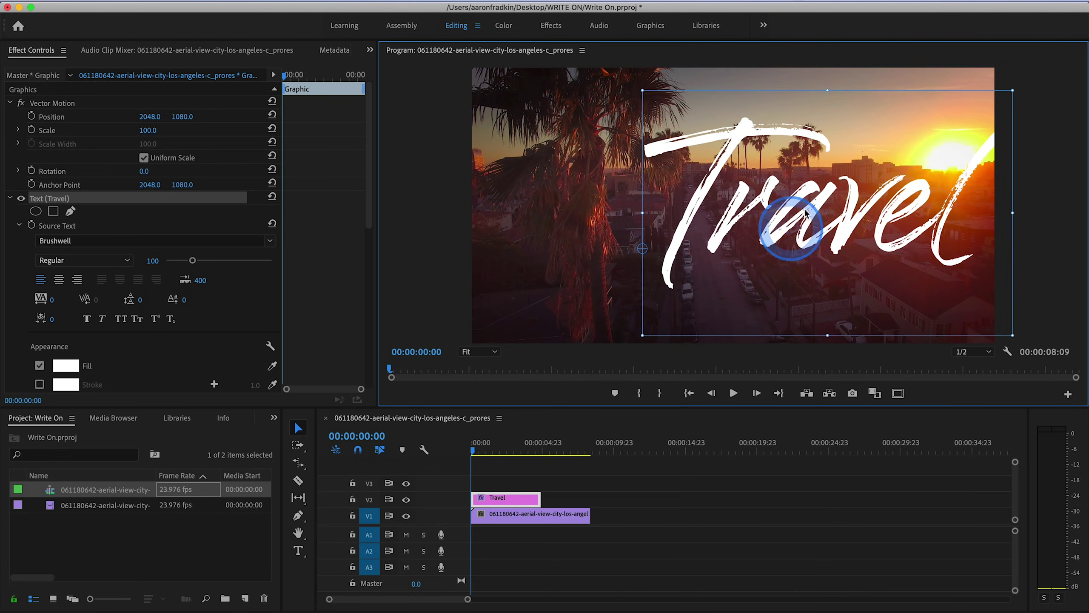
{"action": "left_click_drag", "start_coordinate": [805, 212], "coordinate": [703, 206]}
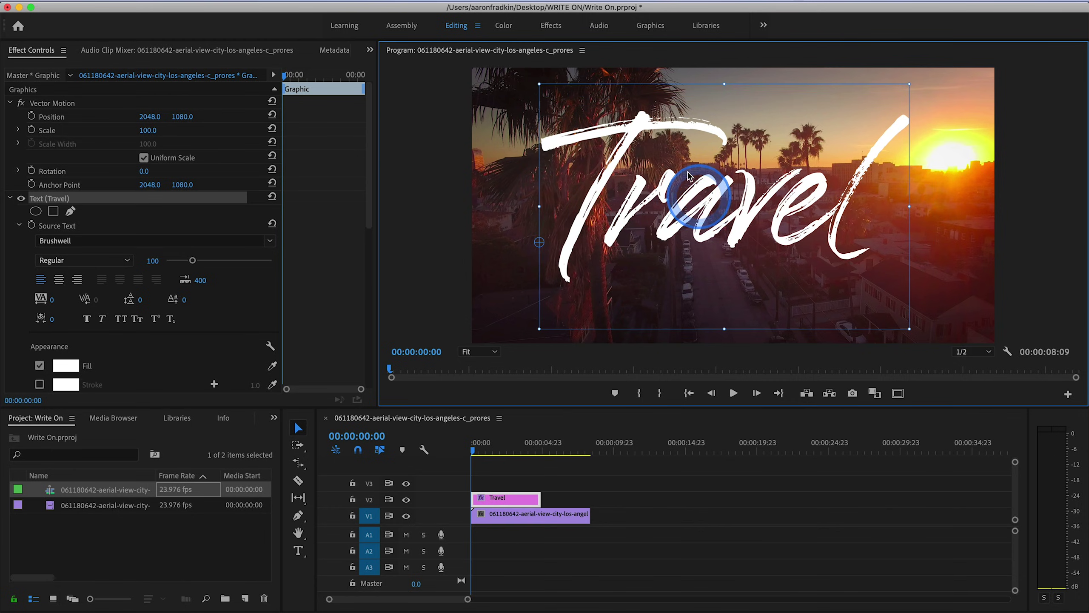
{"action": "left_click", "coordinate": [649, 27]}
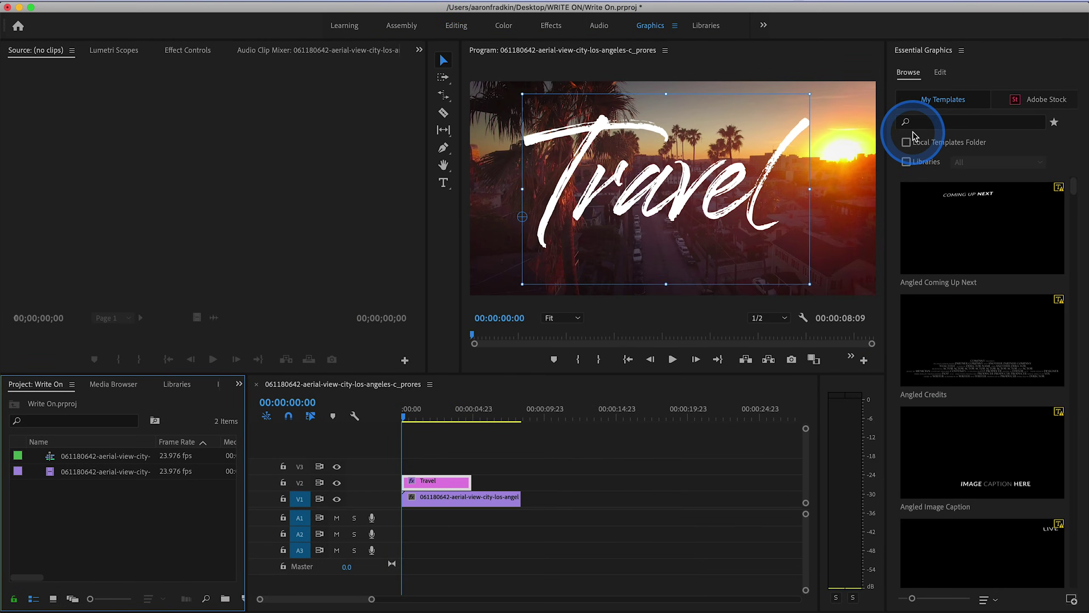
Step: Align the Travel title to vertical and horizontal center in Essential Graphics, giving X 594.1
{"action": "left_click", "coordinate": [940, 72]}
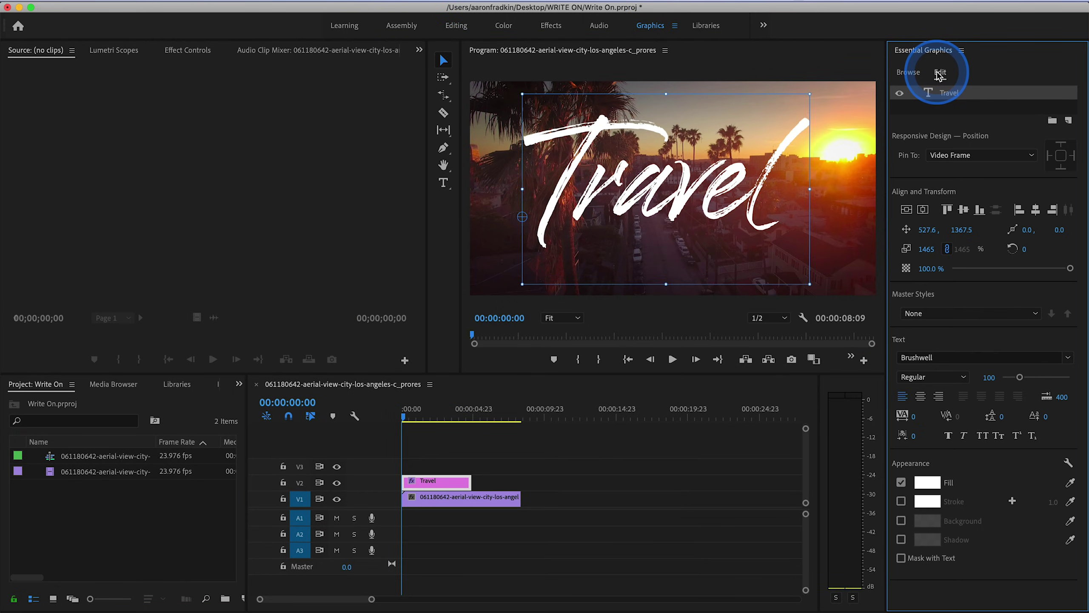
{"action": "left_click", "coordinate": [906, 209]}
{"action": "left_click", "coordinate": [922, 210]}
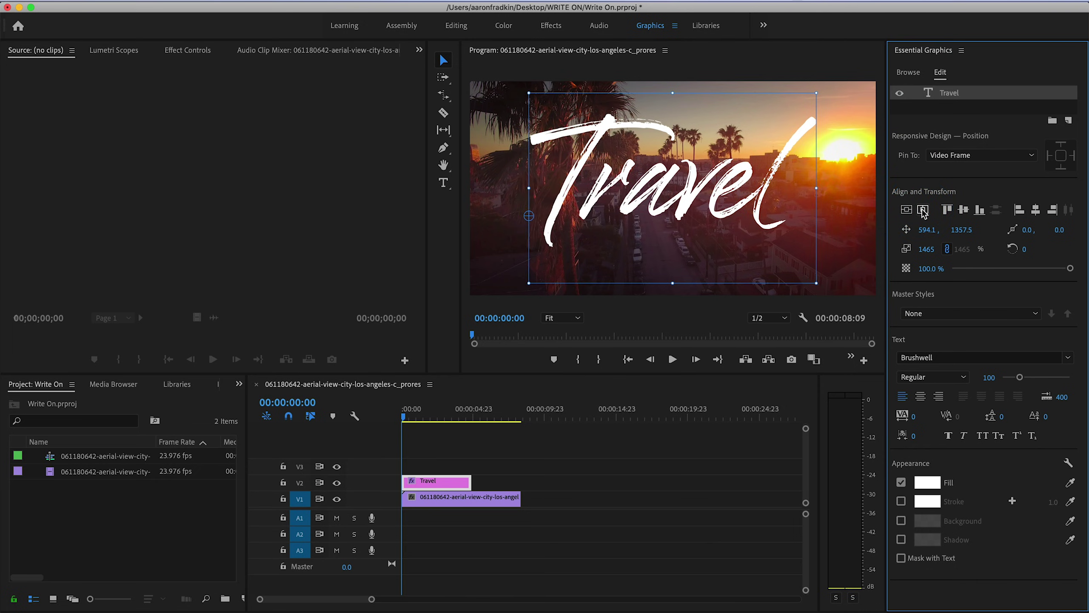
Step: In the Editing workspace, extend the Travel clip on V2 to end at 00:00:08:09
{"action": "left_click", "coordinate": [454, 27]}
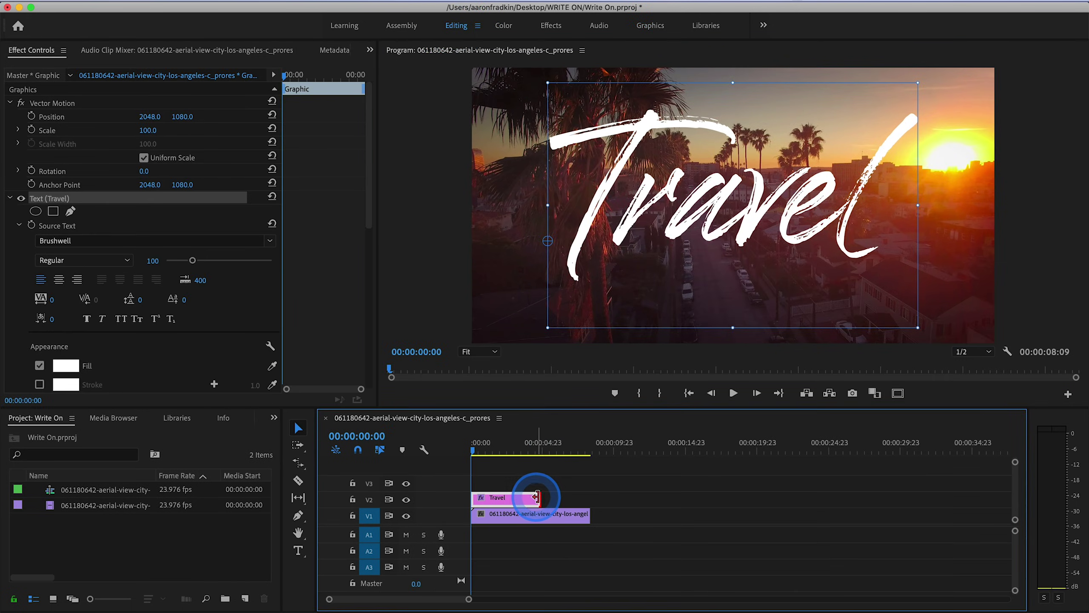
{"action": "left_click_drag", "start_coordinate": [540, 497], "coordinate": [586, 499]}
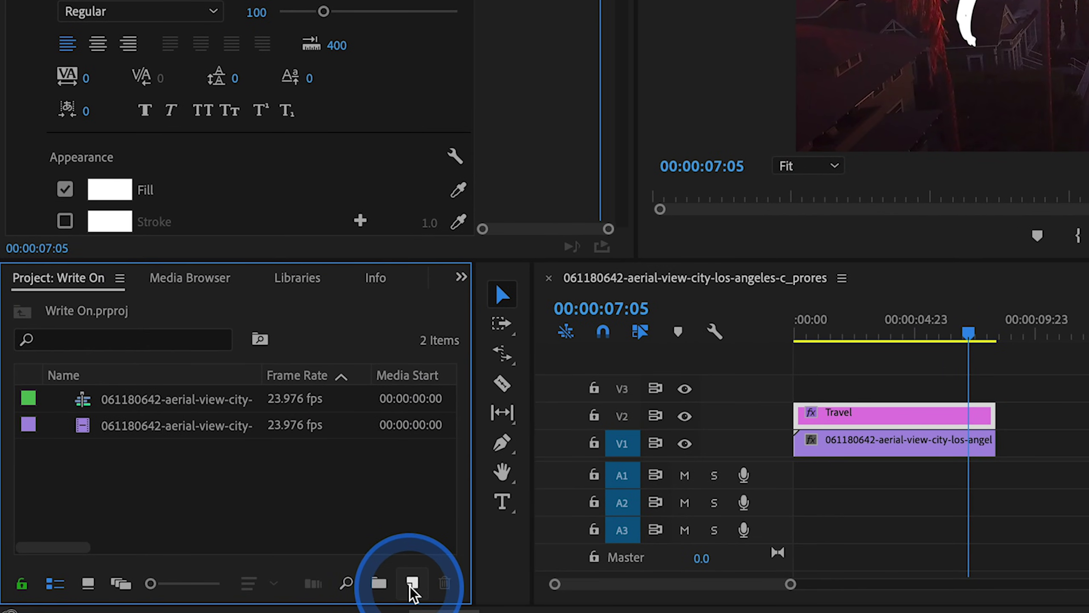
Step: Create a new Transparent Video item with its default settings
{"action": "left_click", "coordinate": [411, 589]}
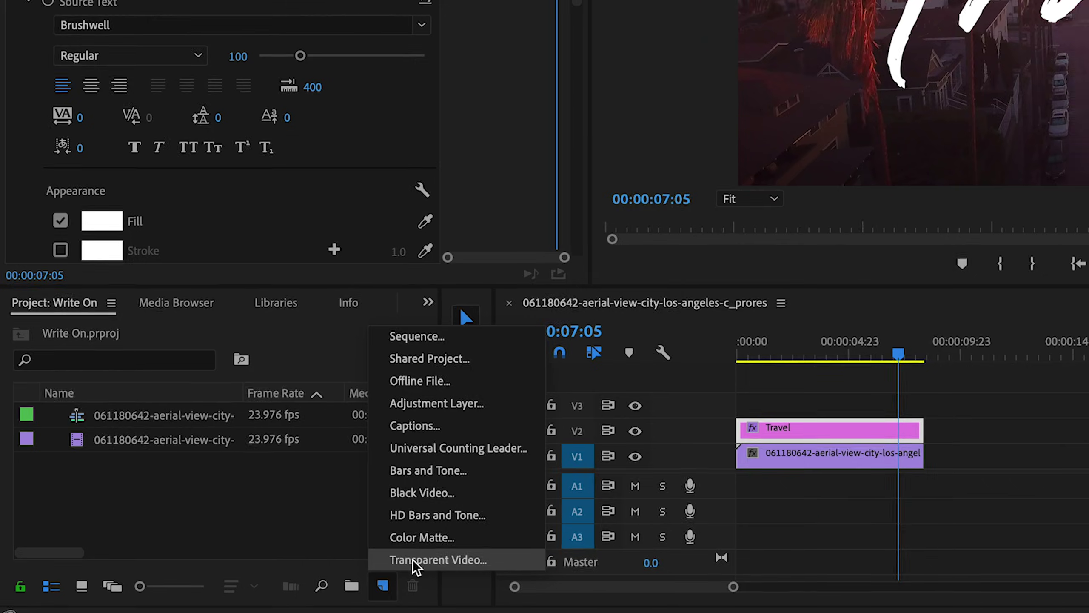
{"action": "left_click", "coordinate": [414, 565]}
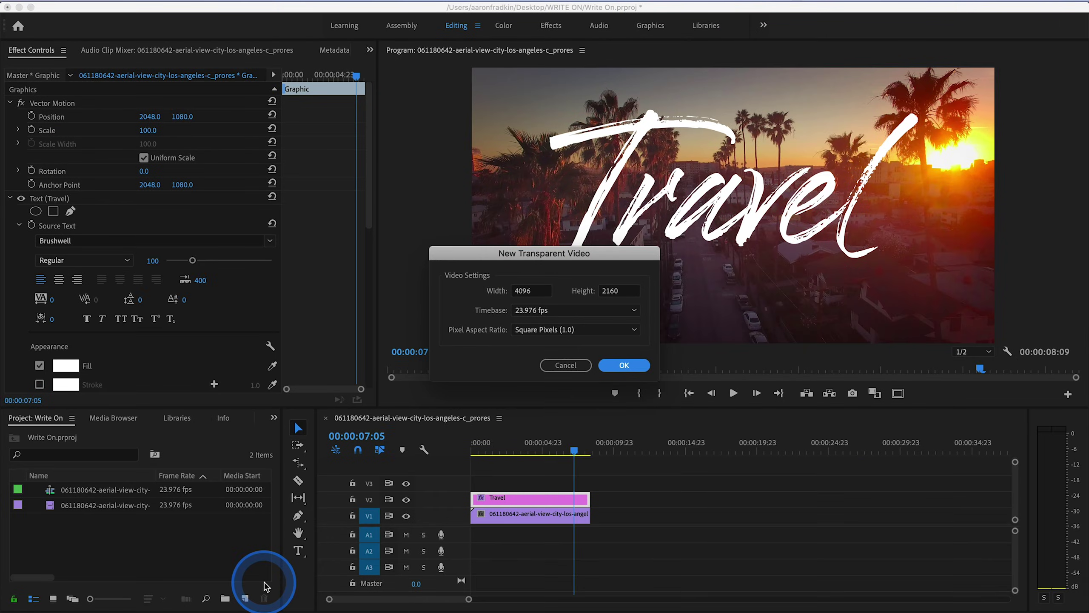
{"action": "left_click", "coordinate": [983, 218]}
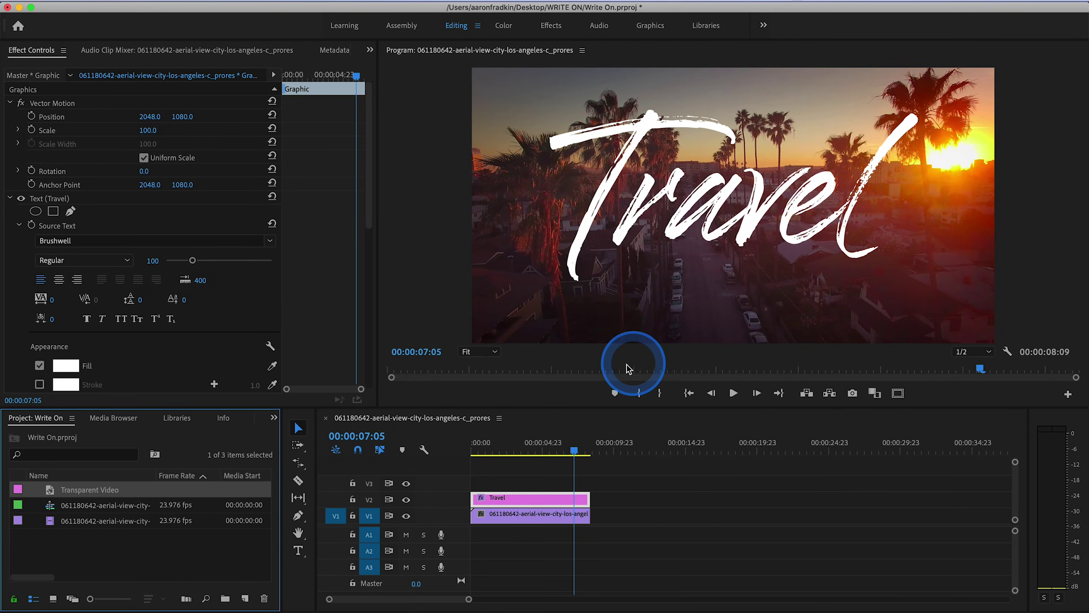
Step: Place the Transparent Video on V3 and extend it to the Travel clip's end
{"action": "left_click_drag", "start_coordinate": [49, 493], "coordinate": [476, 486]}
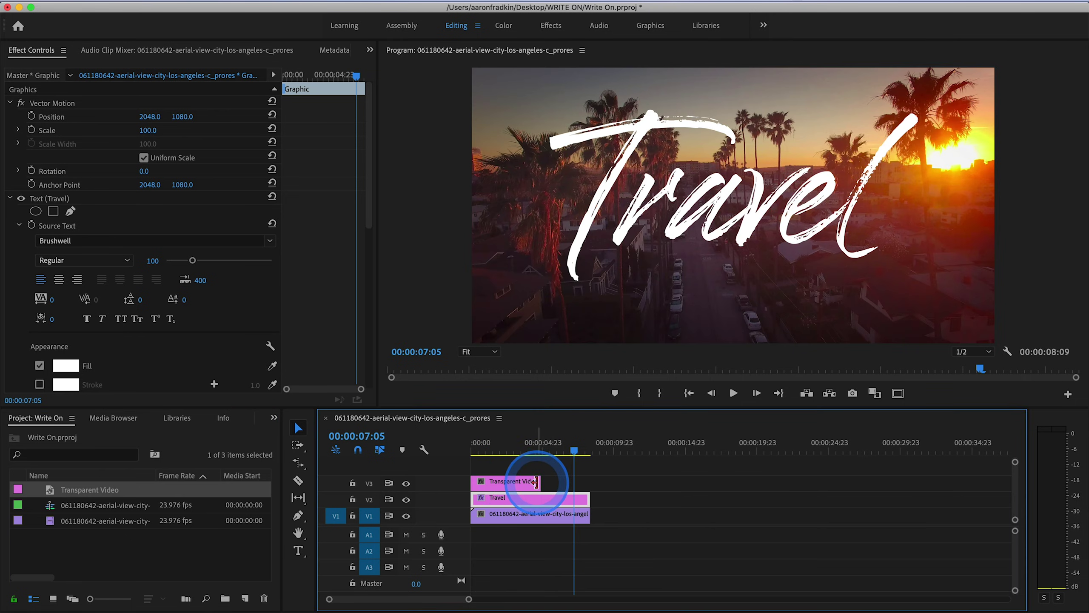
{"action": "left_click_drag", "start_coordinate": [536, 482], "coordinate": [582, 479]}
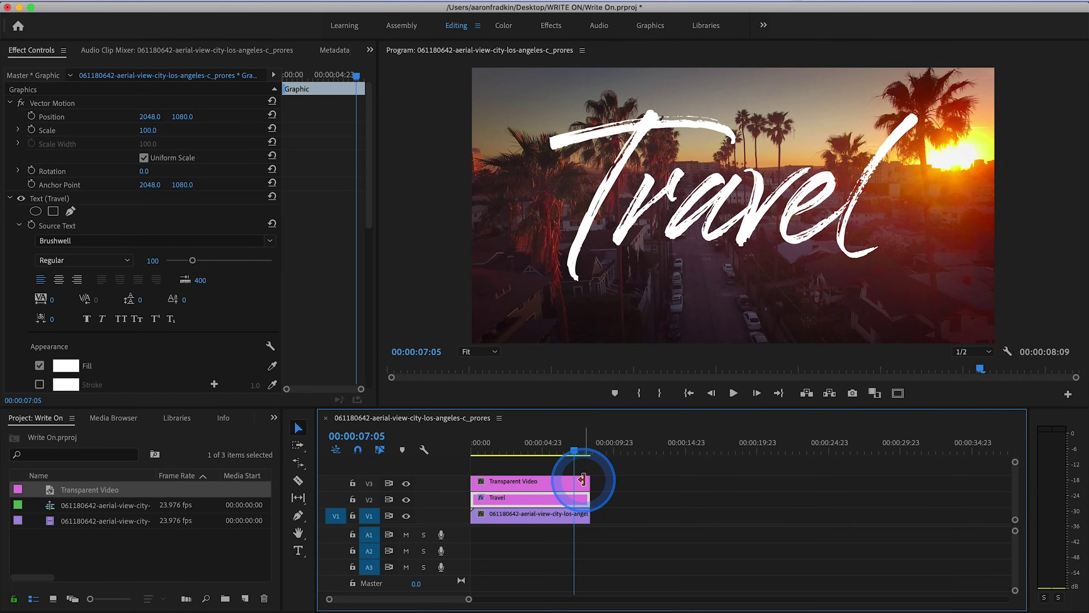
{"action": "left_click", "coordinate": [560, 488]}
{"action": "left_click", "coordinate": [558, 499]}
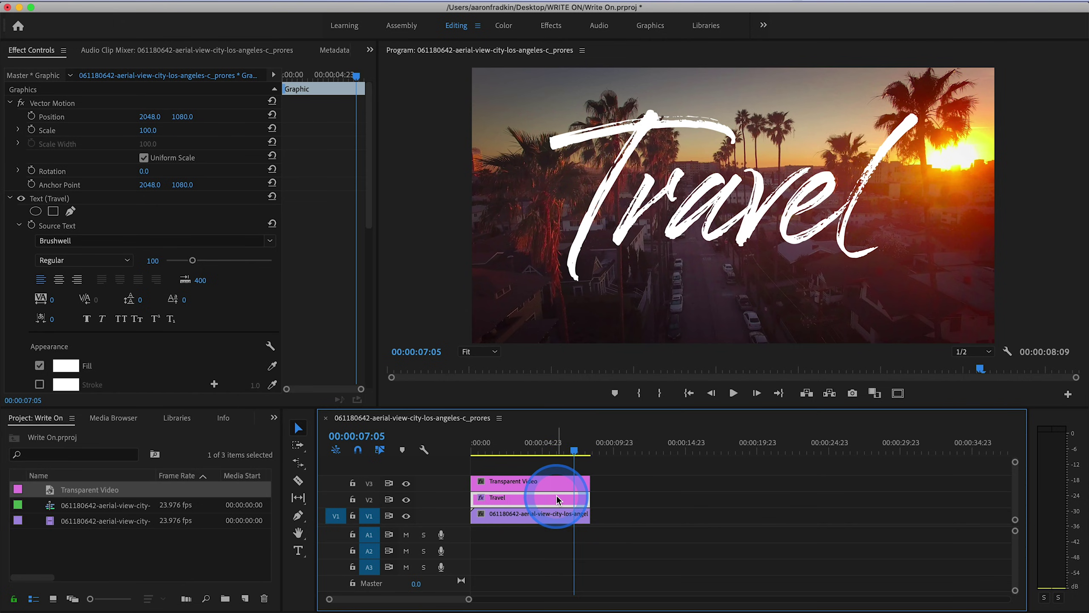
{"action": "left_click", "coordinate": [539, 519]}
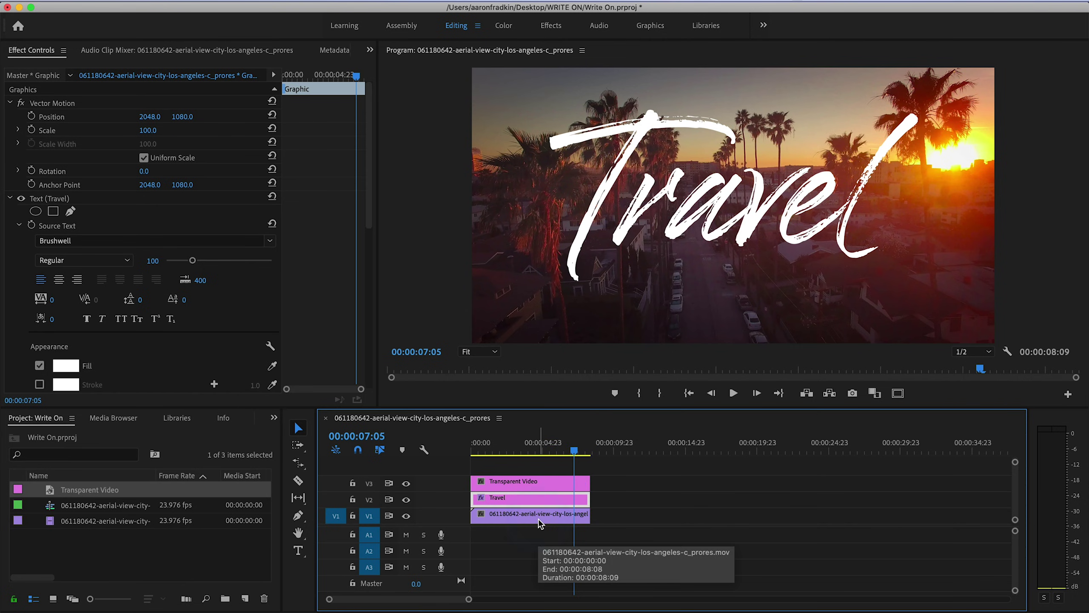
{"action": "left_click", "coordinate": [507, 450]}
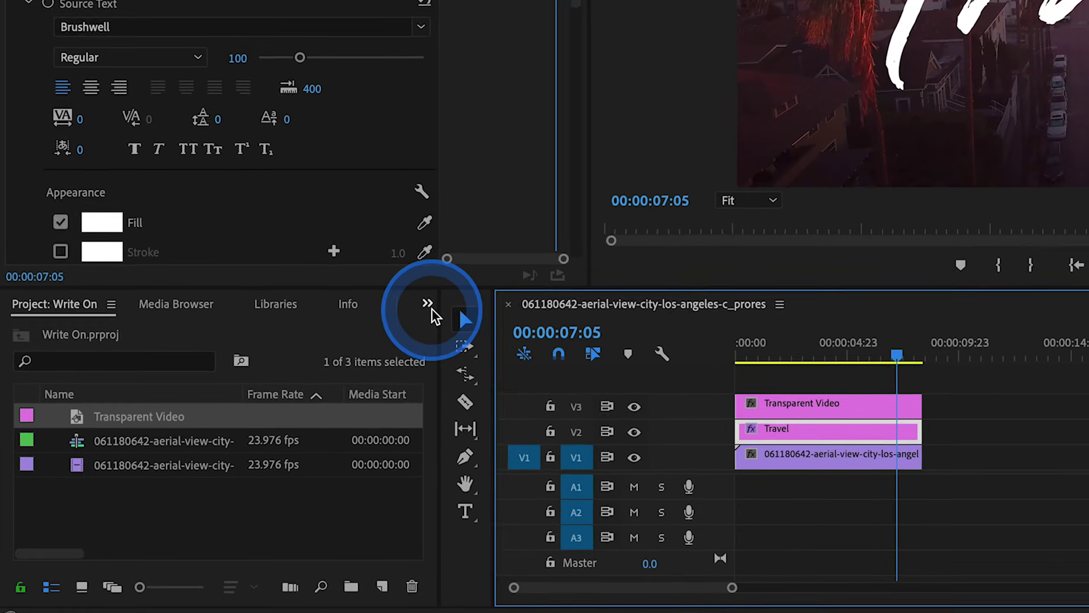
Step: Search 'wr' in the Effects panel and apply Write-on to the Transparent Video clip on V3
{"action": "left_click", "coordinate": [273, 417]}
{"action": "left_click", "coordinate": [477, 408]}
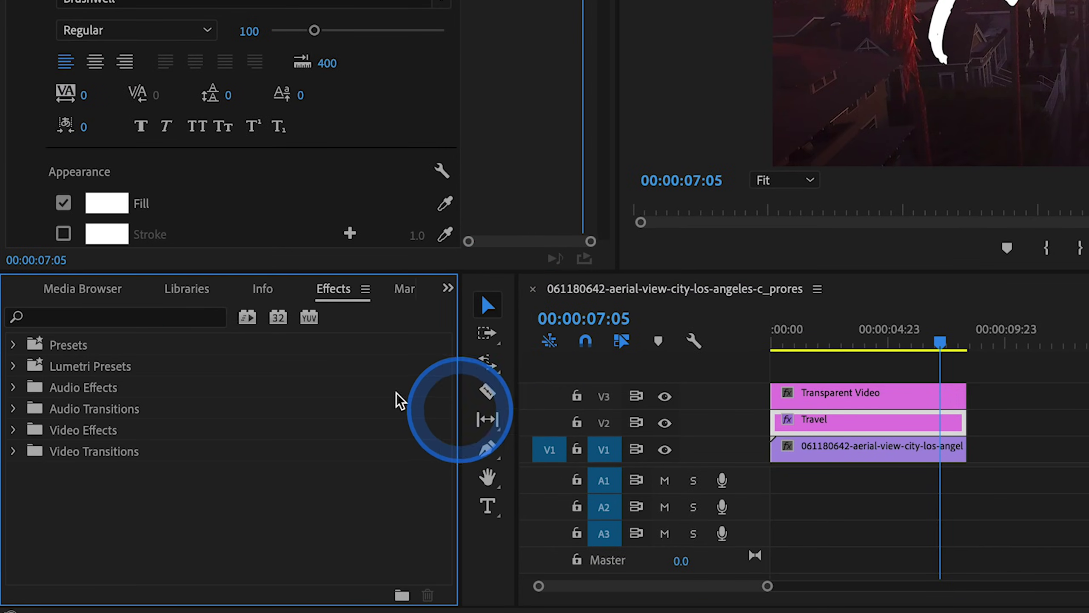
{"action": "left_click", "coordinate": [143, 323]}
{"action": "type", "text": "write on"}
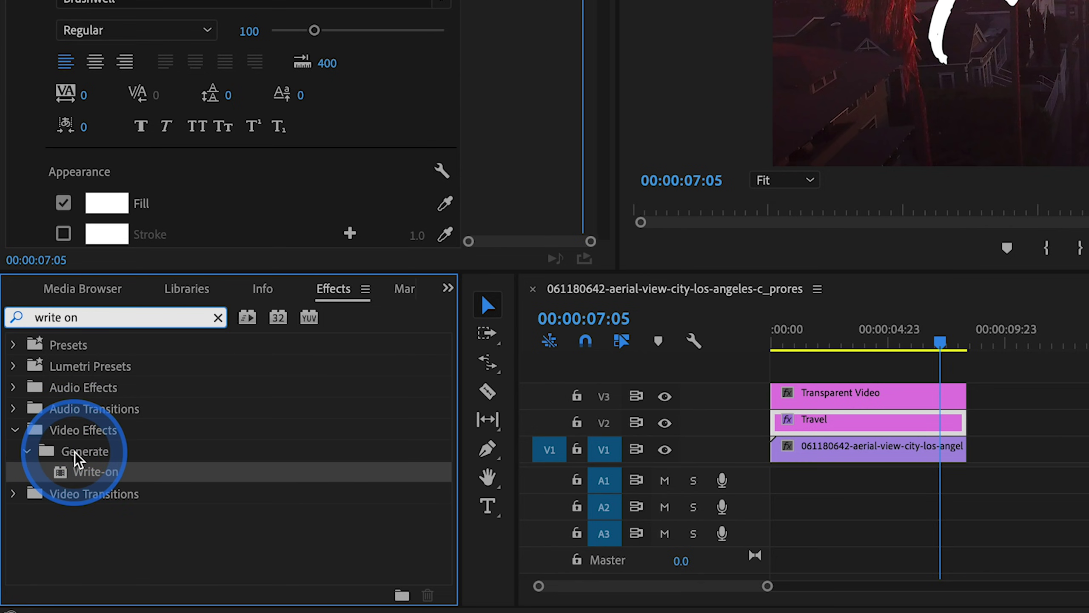
{"action": "left_click_drag", "start_coordinate": [58, 472], "coordinate": [590, 452]}
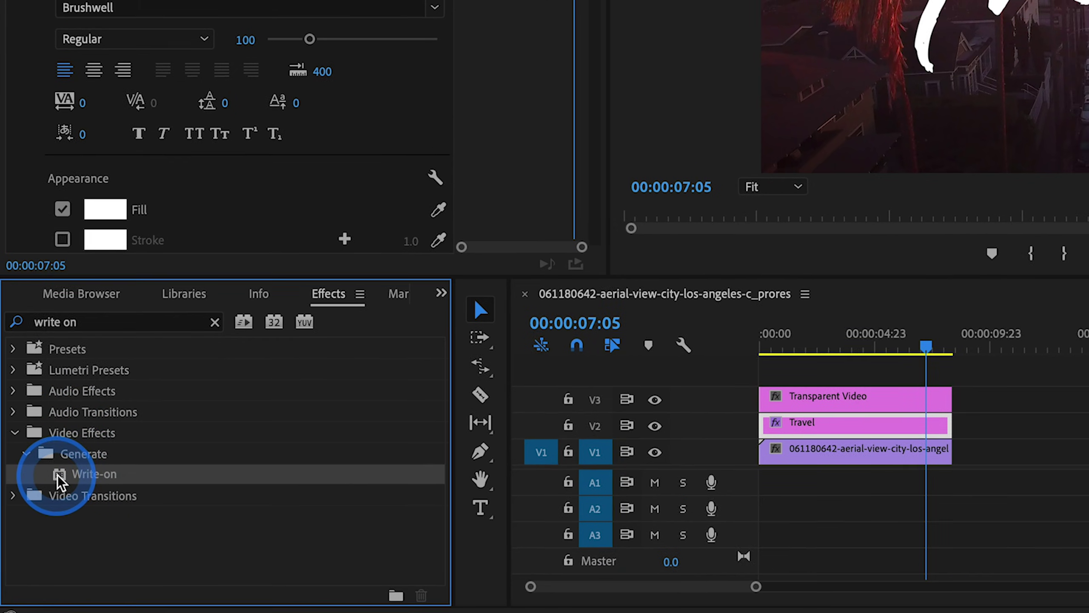
{"action": "left_click_drag", "start_coordinate": [488, 479], "coordinate": [678, 429]}
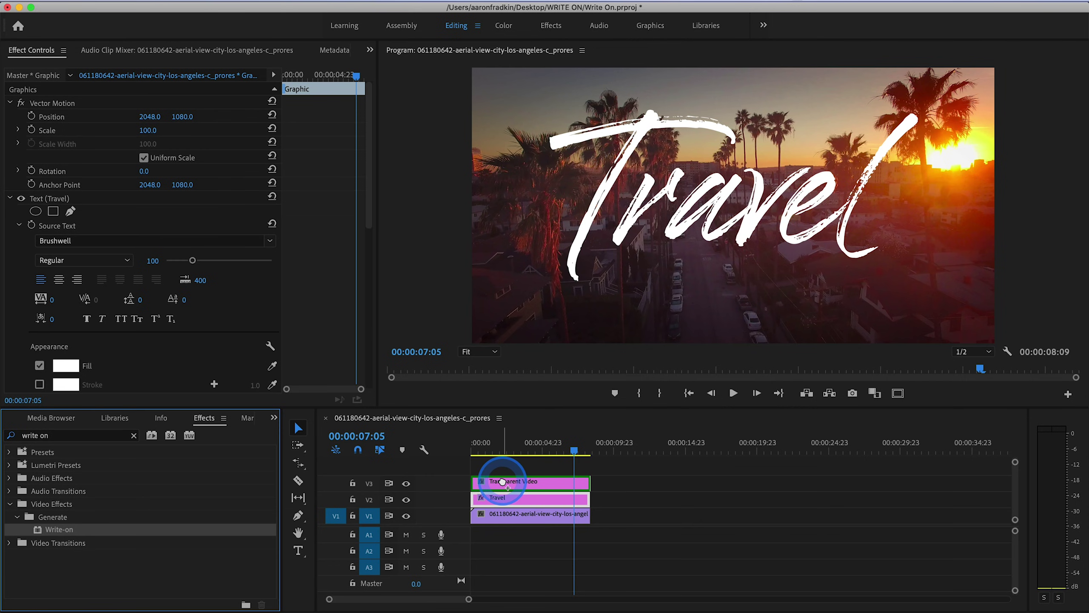
{"action": "left_click_drag", "start_coordinate": [502, 481], "coordinate": [502, 481]}
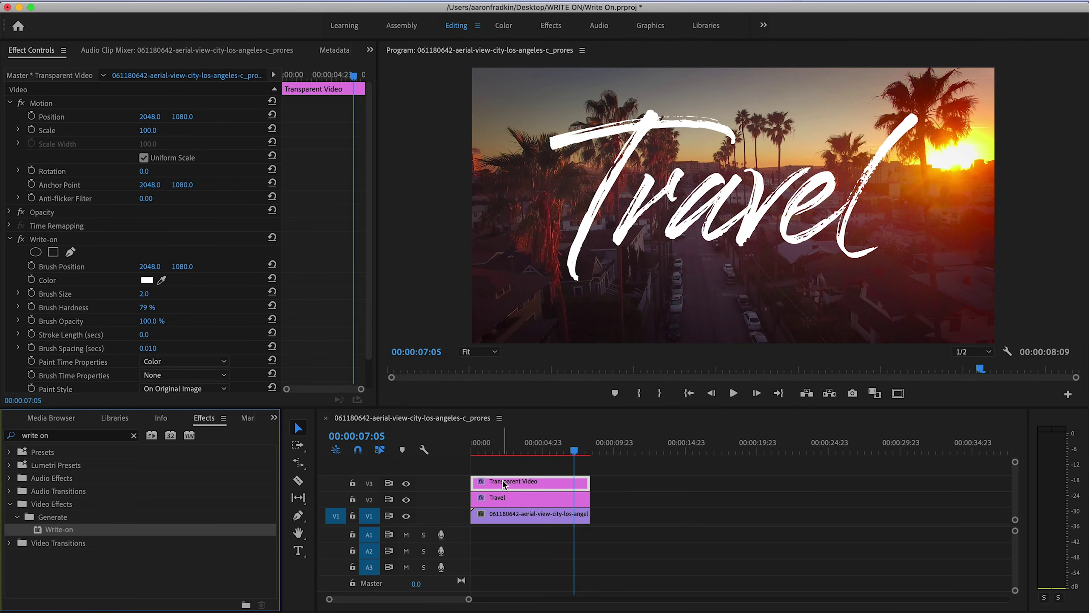
{"action": "left_click", "coordinate": [502, 480]}
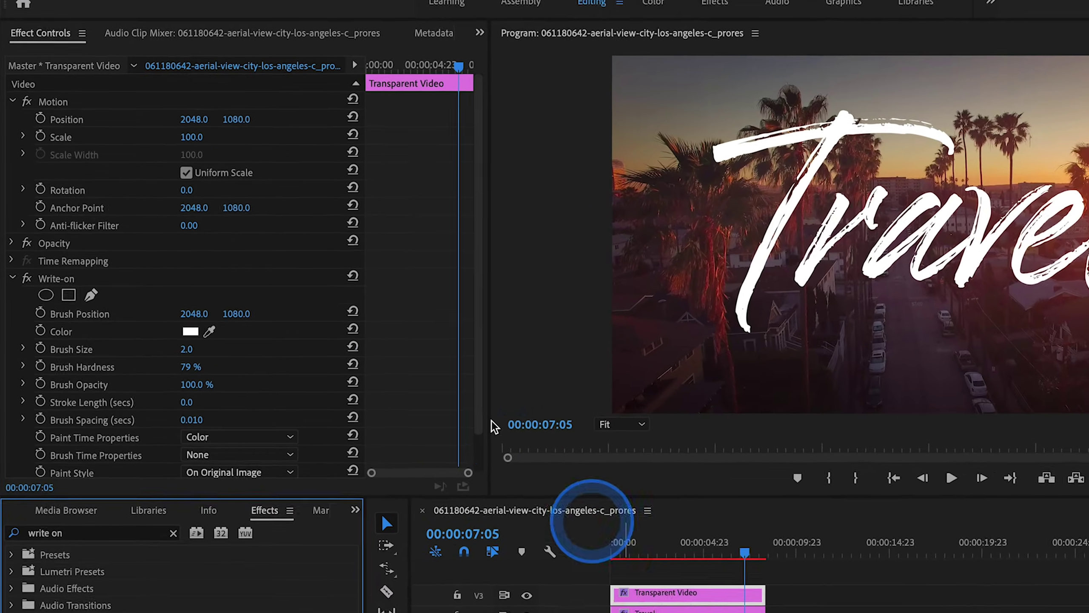
{"action": "left_click", "coordinate": [90, 141]}
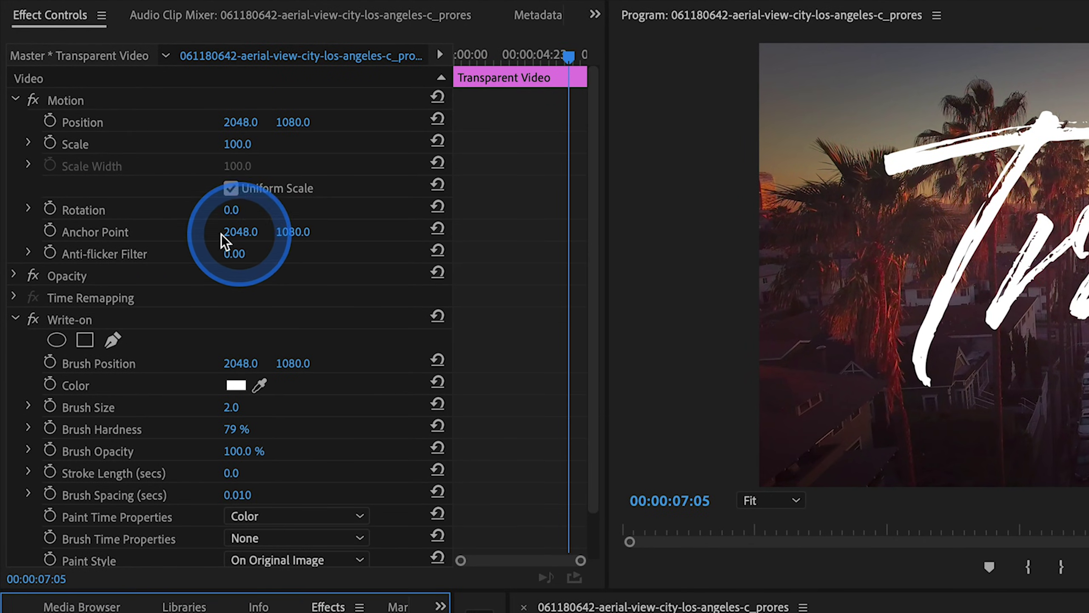
Step: At 00:00:00:00, set Write-on Brush Size 50, Brush Spacing 0.001 and Stroke Length 8.0
{"action": "left_click_drag", "start_coordinate": [473, 56], "coordinate": [431, 59]}
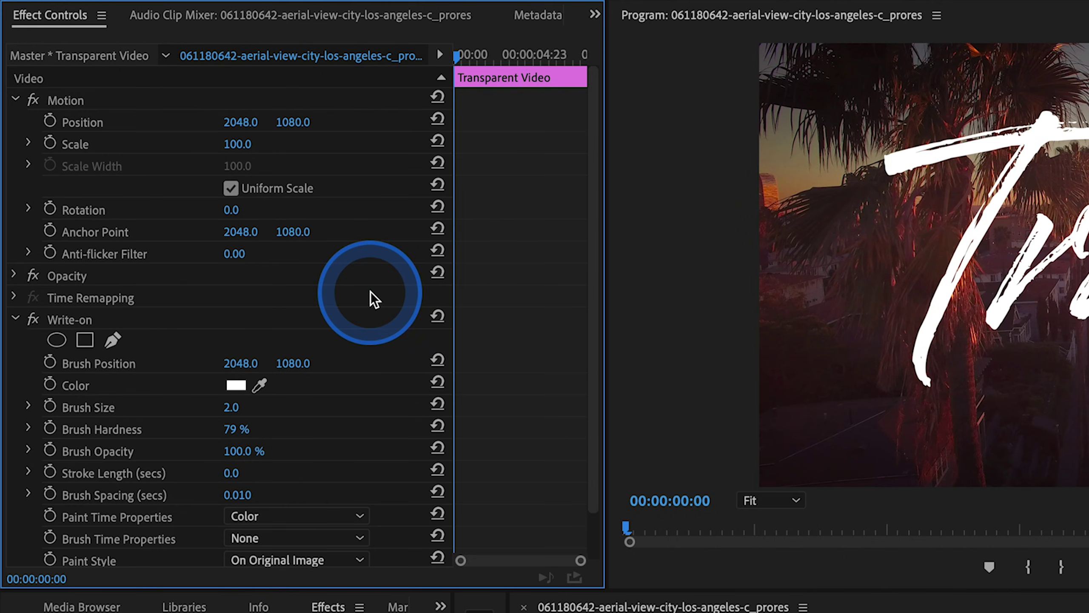
{"action": "left_click", "coordinate": [230, 408]}
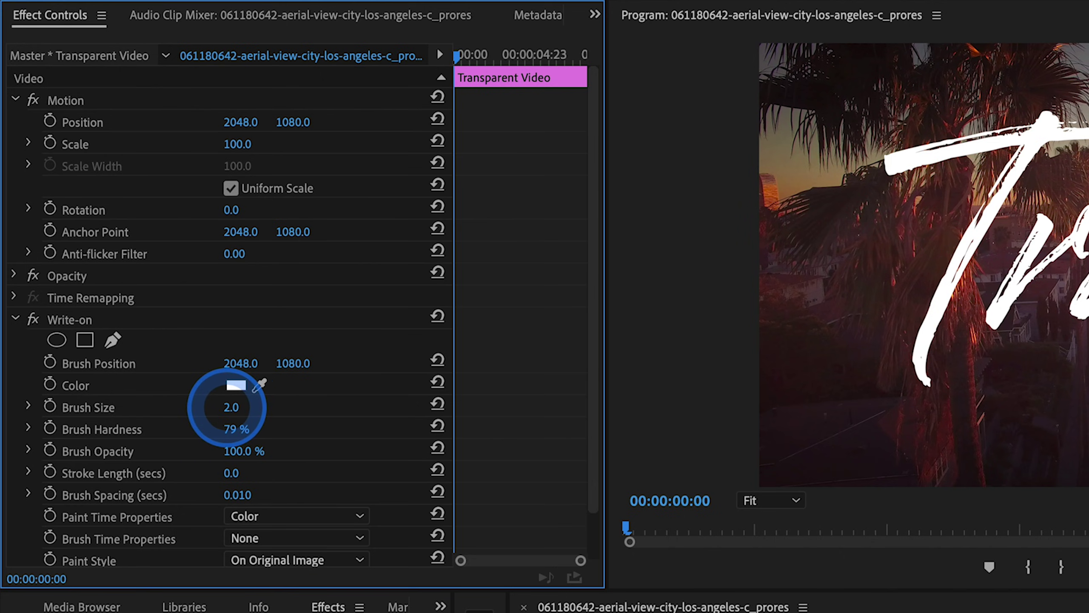
{"action": "type", "text": "45"}
{"action": "key", "text": "Return"}
{"action": "left_click", "coordinate": [252, 405]}
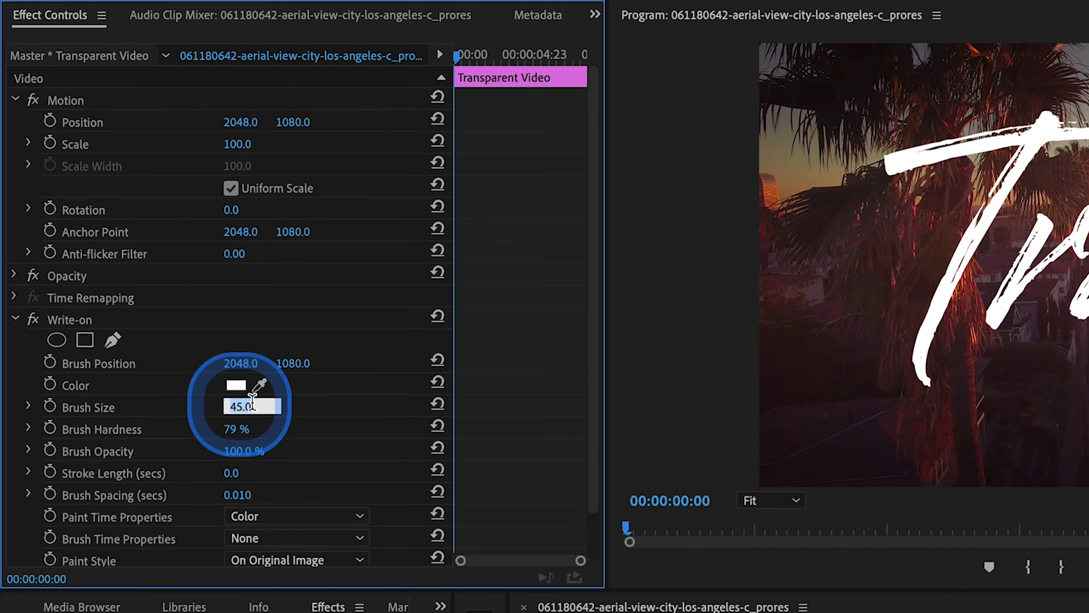
{"action": "key", "text": "Return"}
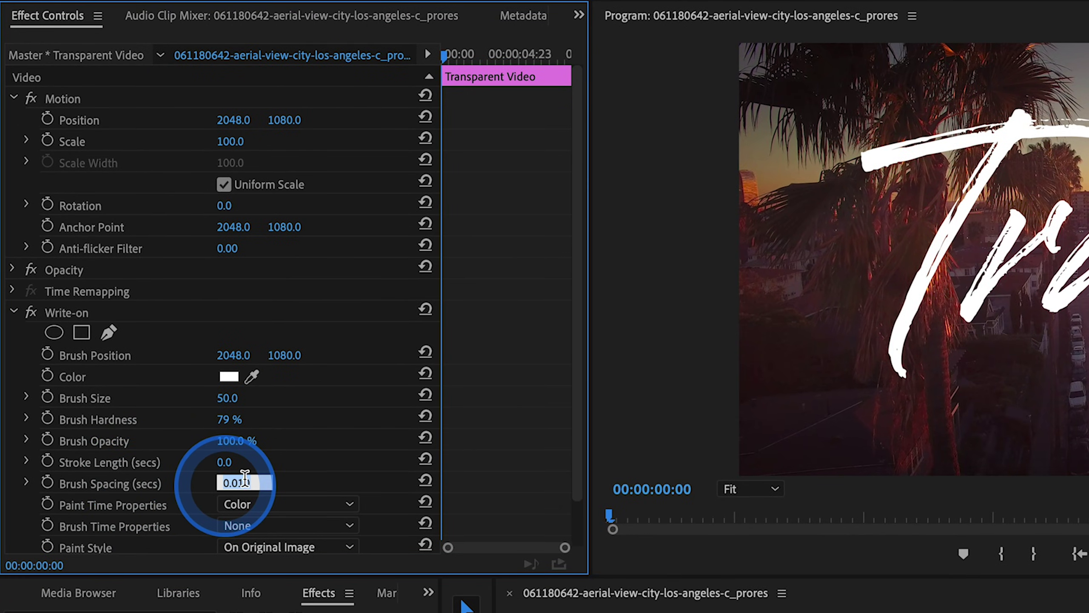
{"action": "type", "text": "0"}
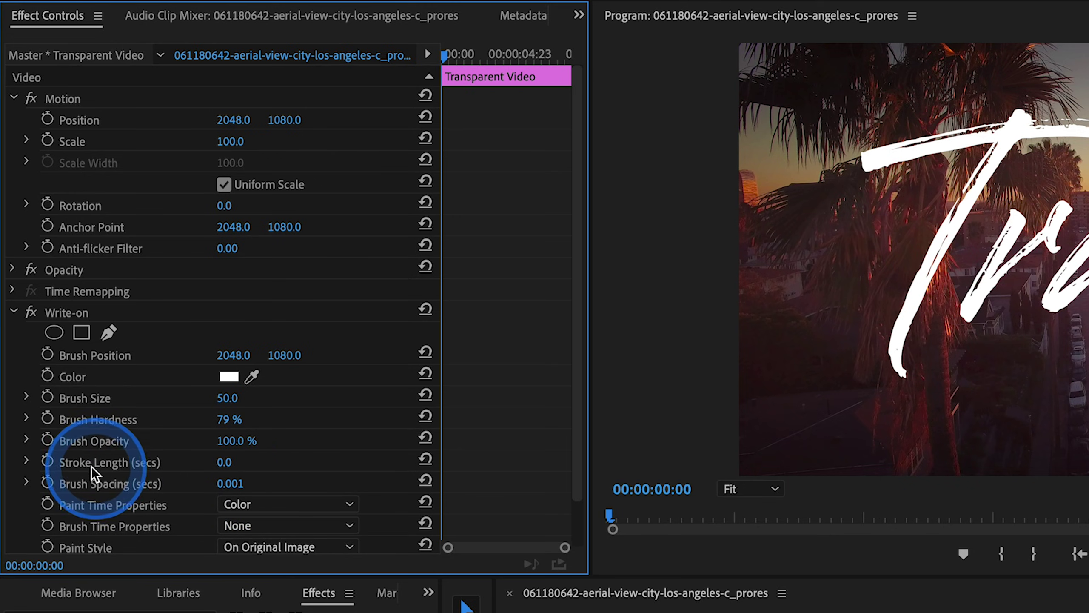
{"action": "left_click", "coordinate": [227, 462]}
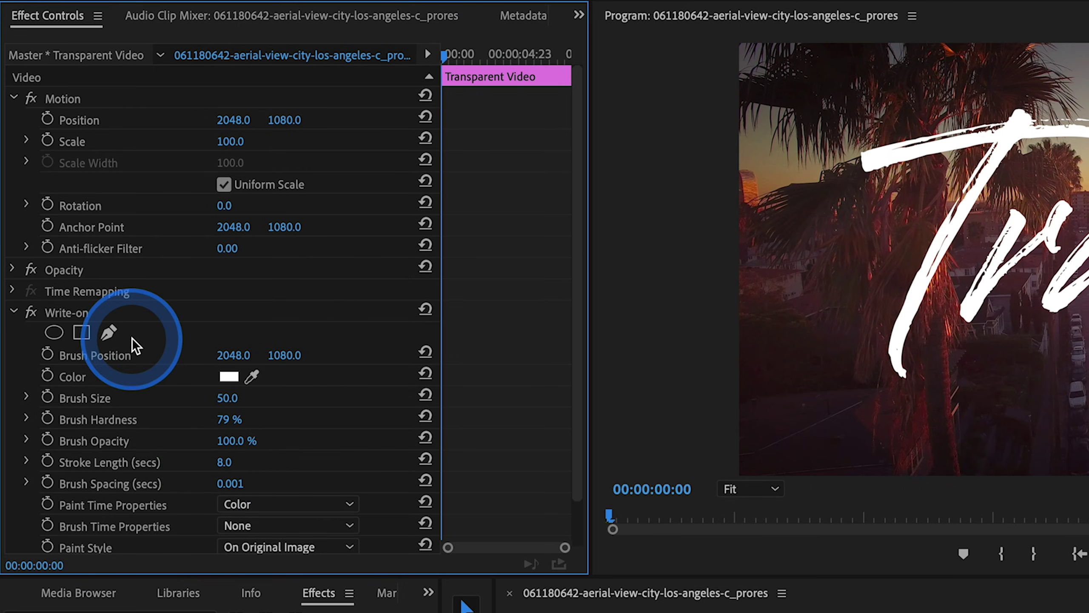
Step: Keyframe Brush Position with the brush at the top of the T, reaching 1387.4, 365.9
{"action": "left_click", "coordinate": [47, 355]}
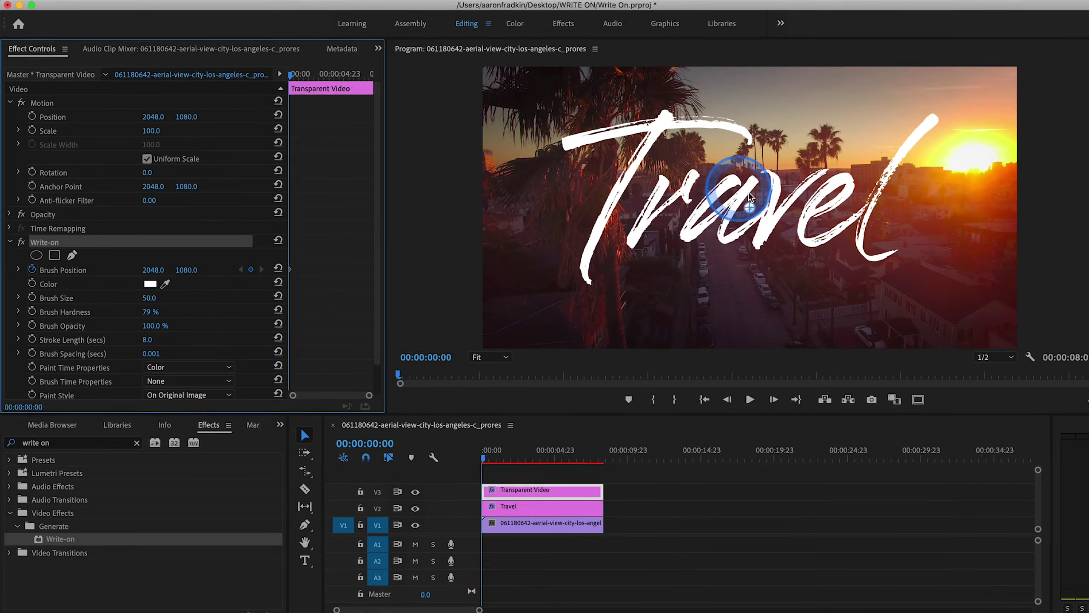
{"action": "mouse_move", "coordinate": [733, 205]}
{"action": "left_mouse_down"}
{"action": "mouse_move", "coordinate": [667, 157]}
{"action": "mouse_move", "coordinate": [658, 115]}
{"action": "left_mouse_up"}
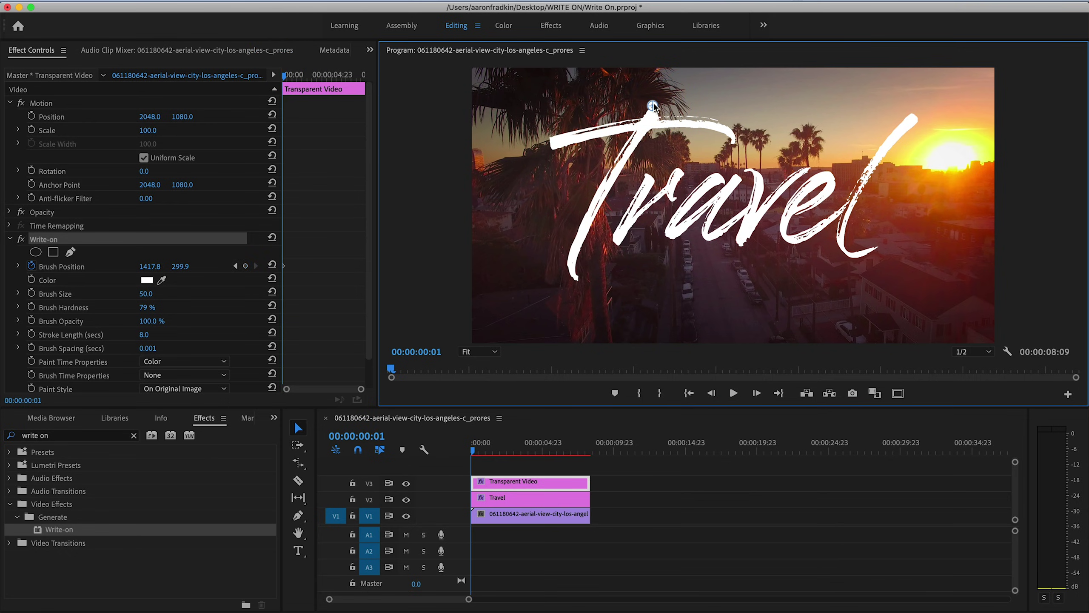
{"action": "left_click_drag", "start_coordinate": [652, 117], "coordinate": [648, 124]}
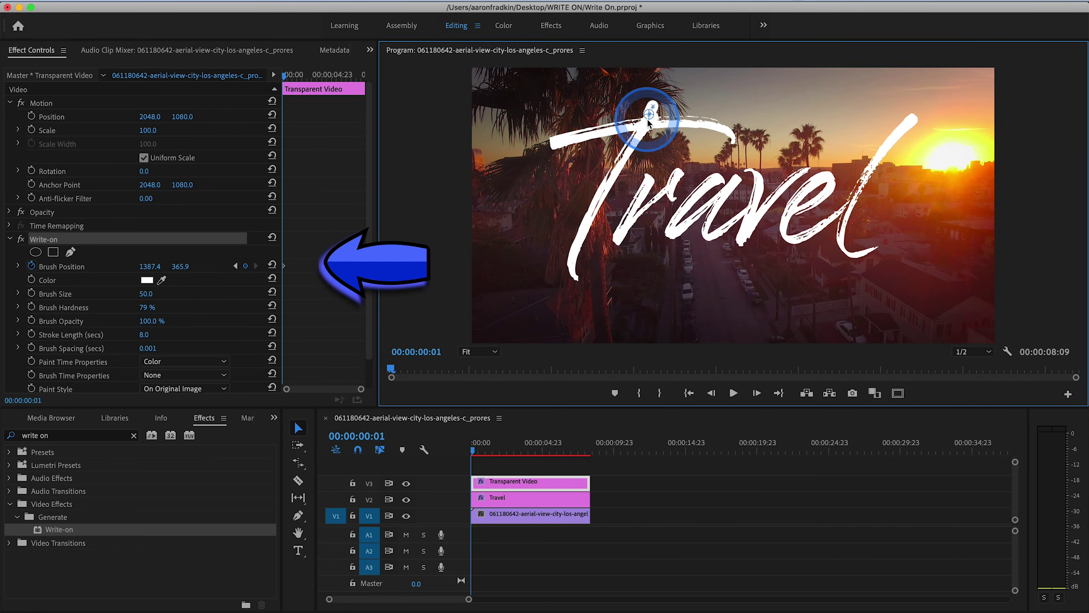
Step: Step frame by frame, dragging the brush along each letter to trace 'Travel' through 00:00:02:23
{"action": "key", "text": "Right"}
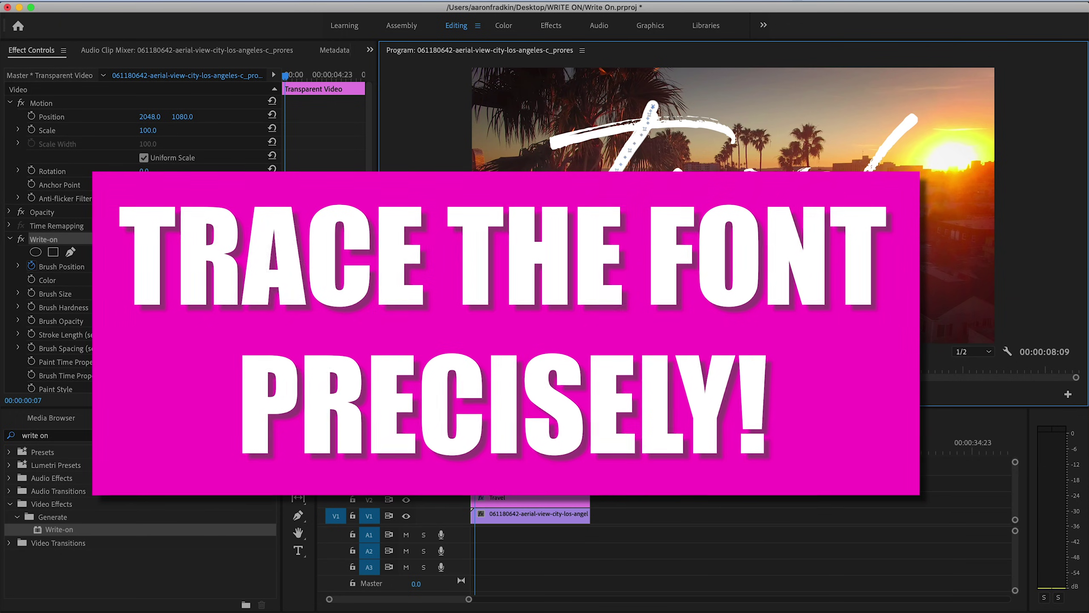
{"action": "key", "text": "Right"}
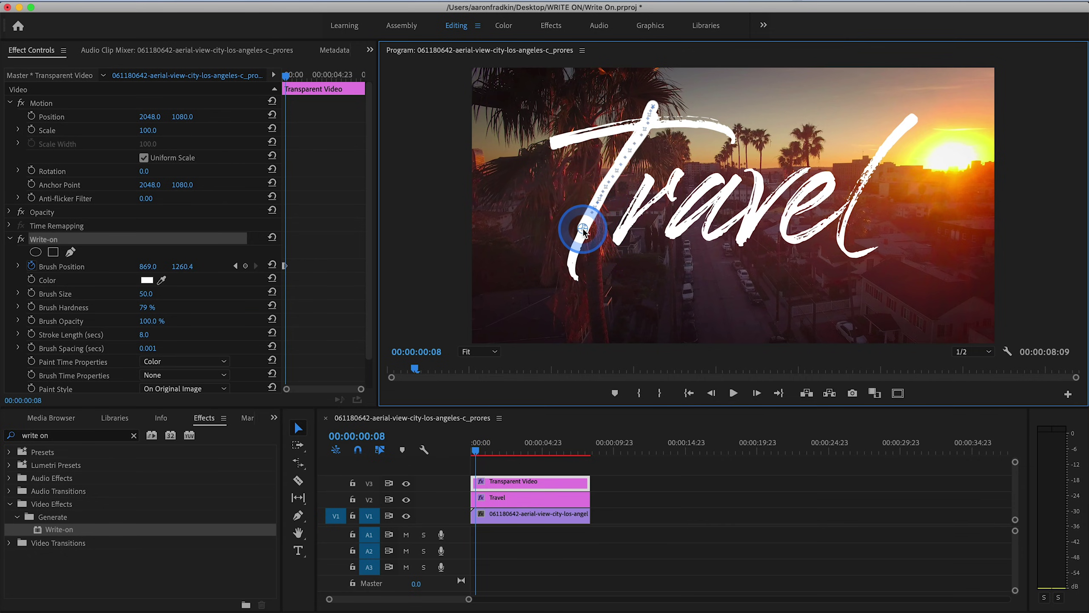
{"action": "key", "text": "Right"}
{"action": "key", "text": "Right"}
{"action": "key", "text": "Right"}
{"action": "mouse_move", "coordinate": [582, 229]}
{"action": "left_mouse_down"}
{"action": "mouse_move", "coordinate": [577, 283]}
{"action": "mouse_move", "coordinate": [553, 201]}
{"action": "mouse_move", "coordinate": [553, 151]}
{"action": "mouse_move", "coordinate": [591, 124]}
{"action": "mouse_move", "coordinate": [734, 145]}
{"action": "mouse_move", "coordinate": [654, 168]}
{"action": "mouse_move", "coordinate": [619, 243]}
{"action": "mouse_move", "coordinate": [695, 168]}
{"action": "mouse_move", "coordinate": [724, 163]}
{"action": "mouse_move", "coordinate": [682, 215]}
{"action": "mouse_move", "coordinate": [744, 207]}
{"action": "mouse_move", "coordinate": [756, 174]}
{"action": "mouse_move", "coordinate": [815, 191]}
{"action": "mouse_move", "coordinate": [836, 169]}
{"action": "mouse_move", "coordinate": [817, 180]}
{"action": "mouse_move", "coordinate": [790, 236]}
{"action": "mouse_move", "coordinate": [863, 170]}
{"action": "mouse_move", "coordinate": [893, 159]}
{"action": "mouse_move", "coordinate": [901, 236]}
{"action": "mouse_move", "coordinate": [881, 249]}
{"action": "left_mouse_up"}
{"action": "key", "text": "Right"}
{"action": "key", "text": "Right"}
{"action": "key", "text": "Right"}
{"action": "key", "text": "Right"}
{"action": "key", "text": "Right"}
{"action": "key", "text": "Right"}
{"action": "key", "text": "Right"}
{"action": "key", "text": "Right"}
{"action": "key", "text": "Right"}
{"action": "key", "text": "Right"}
{"action": "key", "text": "Right"}
{"action": "key", "text": "Right"}
{"action": "key", "text": "Right"}
{"action": "key", "text": "Right"}
{"action": "key", "text": "Right"}
{"action": "key", "text": "Right"}
{"action": "key", "text": "Right"}
{"action": "key", "text": "Right"}
{"action": "key", "text": "Right"}
{"action": "key", "text": "Right"}
{"action": "key", "text": "Right"}
{"action": "key", "text": "Right"}
{"action": "key", "text": "Right"}
{"action": "key", "text": "Right"}
{"action": "key", "text": "Right"}
{"action": "key", "text": "Right"}
{"action": "key", "text": "Right"}
{"action": "key", "text": "Right"}
{"action": "key", "text": "Right"}
{"action": "key", "text": "Right"}
{"action": "key", "text": "Right"}
{"action": "key", "text": "Right"}
{"action": "key", "text": "Right"}
{"action": "key", "text": "Right"}
{"action": "key", "text": "Right"}
{"action": "key", "text": "Right"}
{"action": "key", "text": "Right"}
{"action": "key", "text": "Right"}
{"action": "key", "text": "Right"}
{"action": "key", "text": "Right"}
{"action": "key", "text": "Right"}
{"action": "key", "text": "Right"}
{"action": "key", "text": "Right"}
{"action": "key", "text": "Right"}
{"action": "key", "text": "Right"}
{"action": "key", "text": "Right"}
{"action": "key", "text": "Right"}
{"action": "key", "text": "Right"}
{"action": "key", "text": "Right"}
{"action": "key", "text": "Right"}
{"action": "key", "text": "Right"}
{"action": "key", "text": "Right"}
{"action": "key", "text": "Right"}
{"action": "key", "text": "Right"}
{"action": "key", "text": "Right"}
{"action": "key", "text": "Right"}
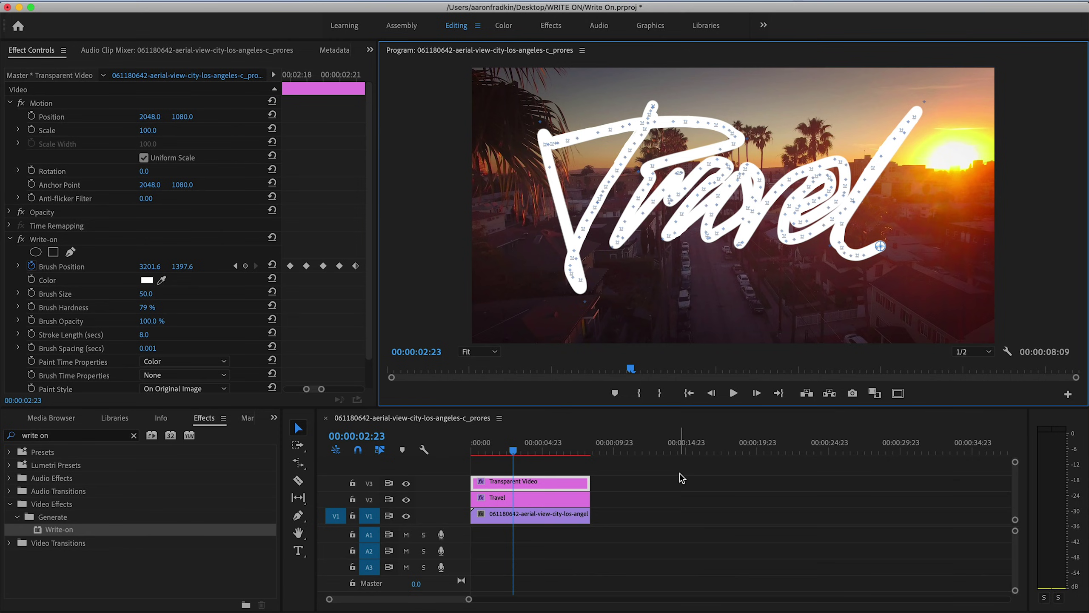
Step: Replace the previous Effects search with 'track' to find Track Matte Key, then drag it toward the timeline
{"action": "left_click", "coordinate": [203, 418]}
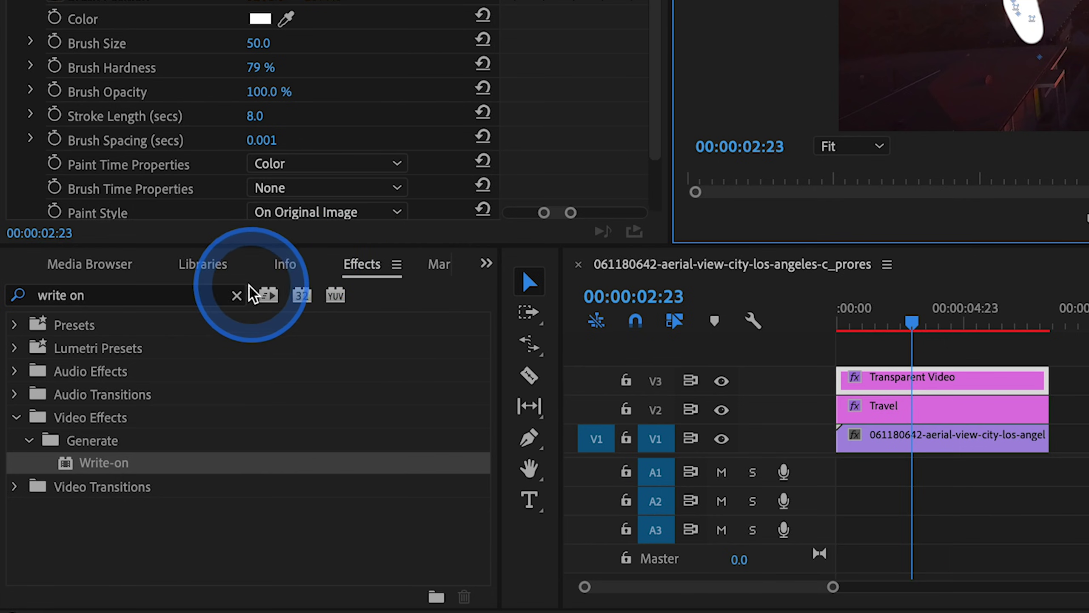
{"action": "left_click", "coordinate": [236, 297]}
{"action": "left_click", "coordinate": [218, 293]}
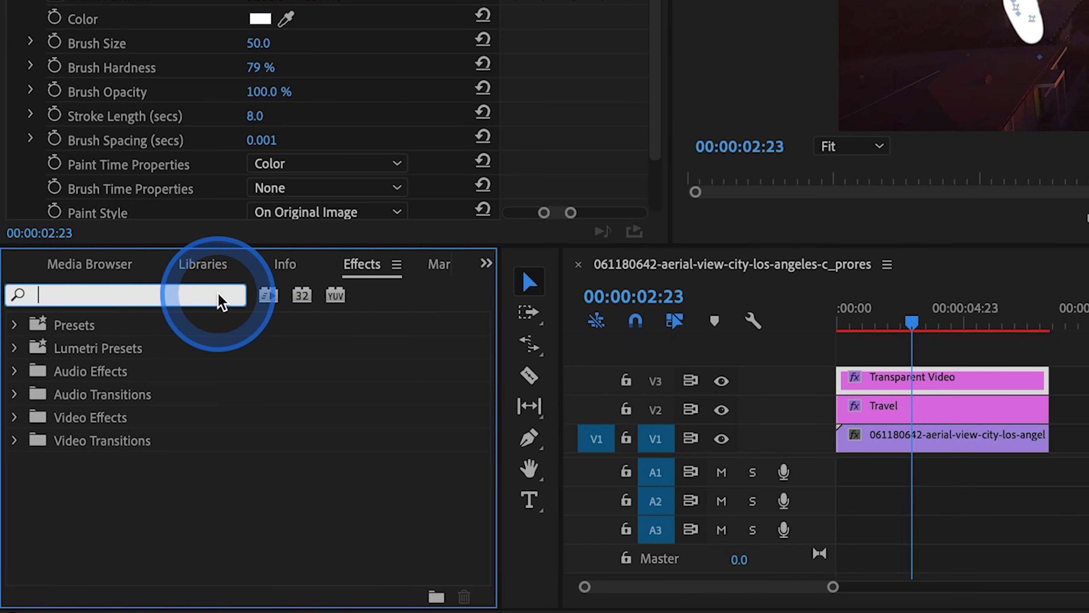
{"action": "type", "text": "track matte"}
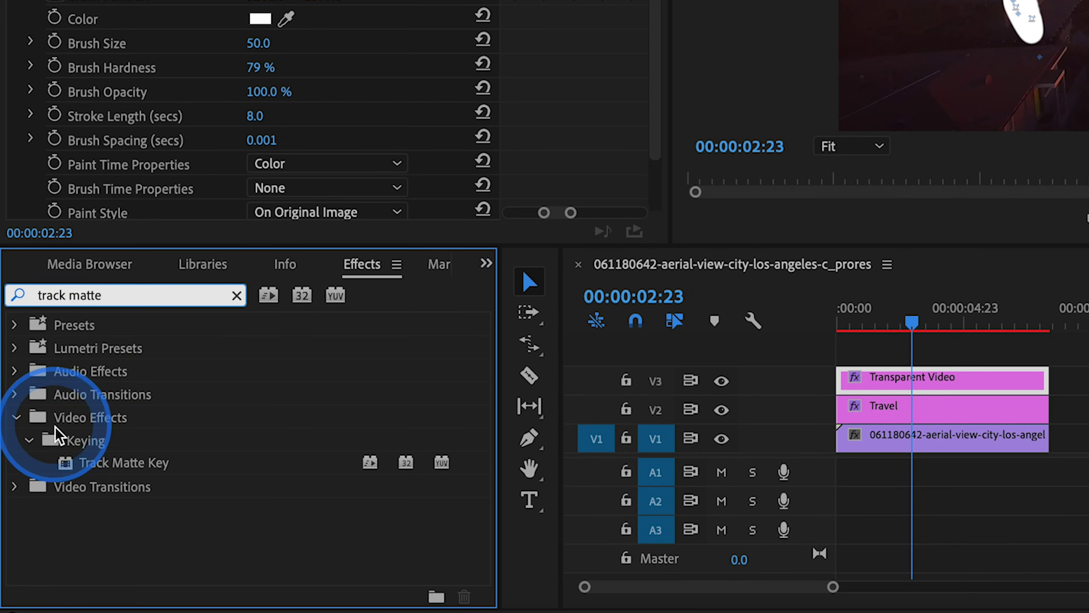
{"action": "left_click_drag", "start_coordinate": [68, 462], "coordinate": [555, 419]}
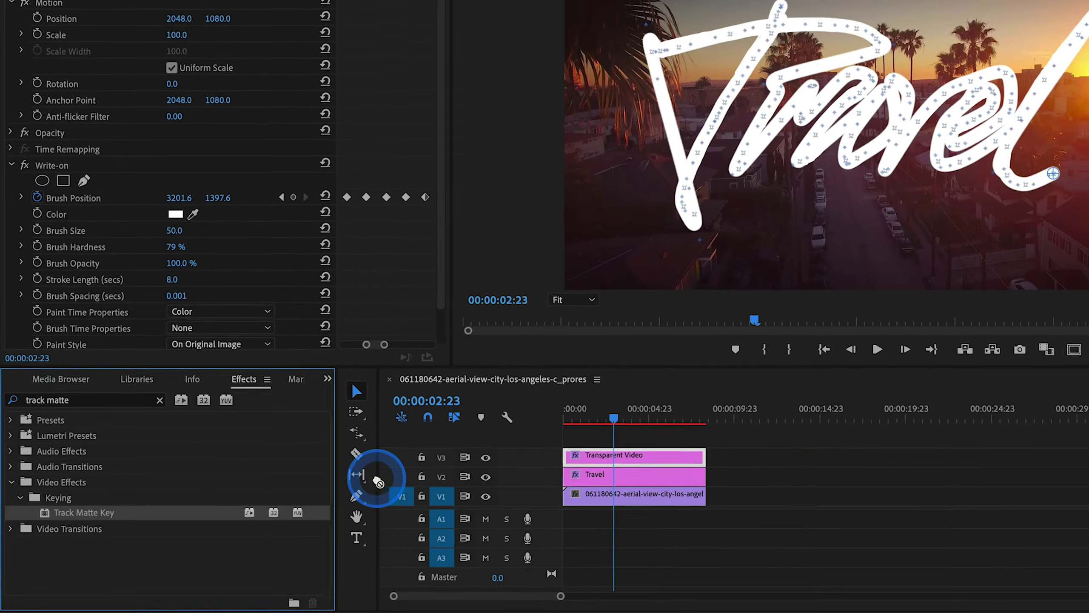
Step: Drop Track Matte Key onto the Travel clip and set its Matte to Video 3
{"action": "left_click_drag", "start_coordinate": [378, 481], "coordinate": [591, 479]}
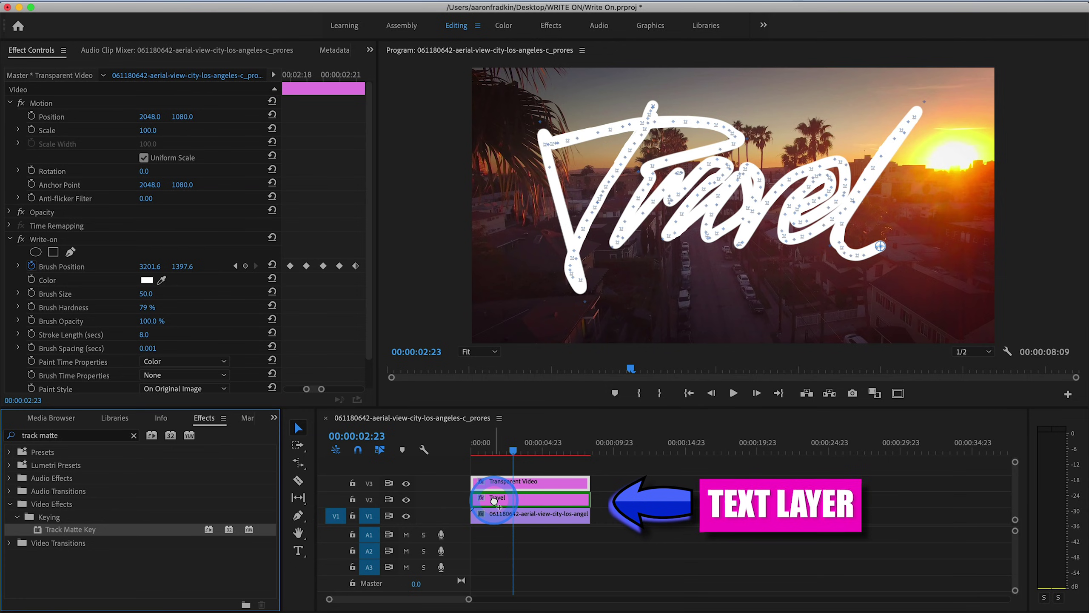
{"action": "left_click_drag", "start_coordinate": [494, 499], "coordinate": [493, 500]}
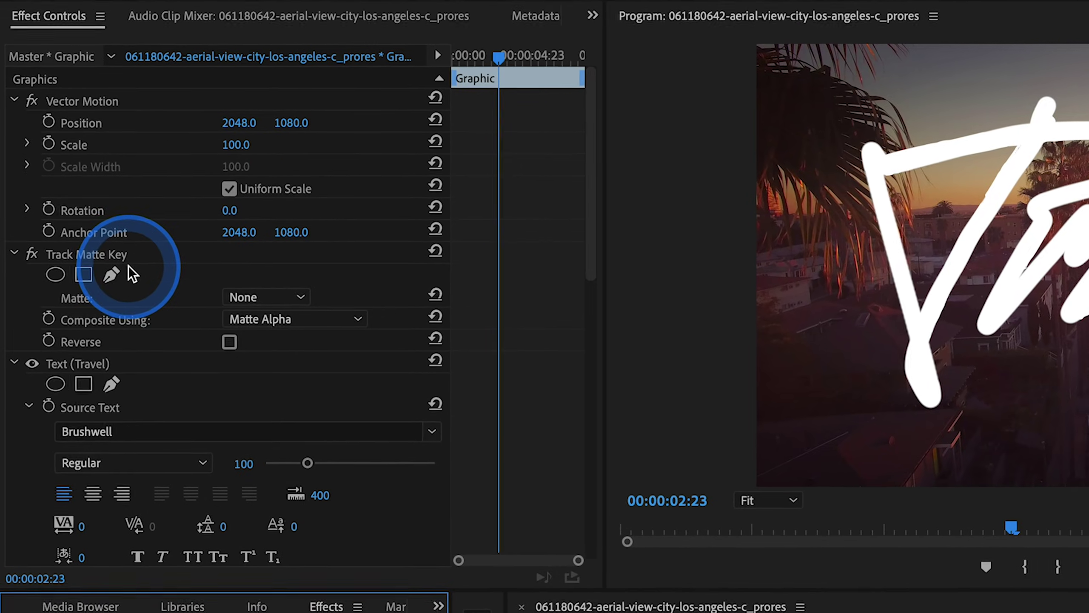
{"action": "left_click", "coordinate": [99, 251]}
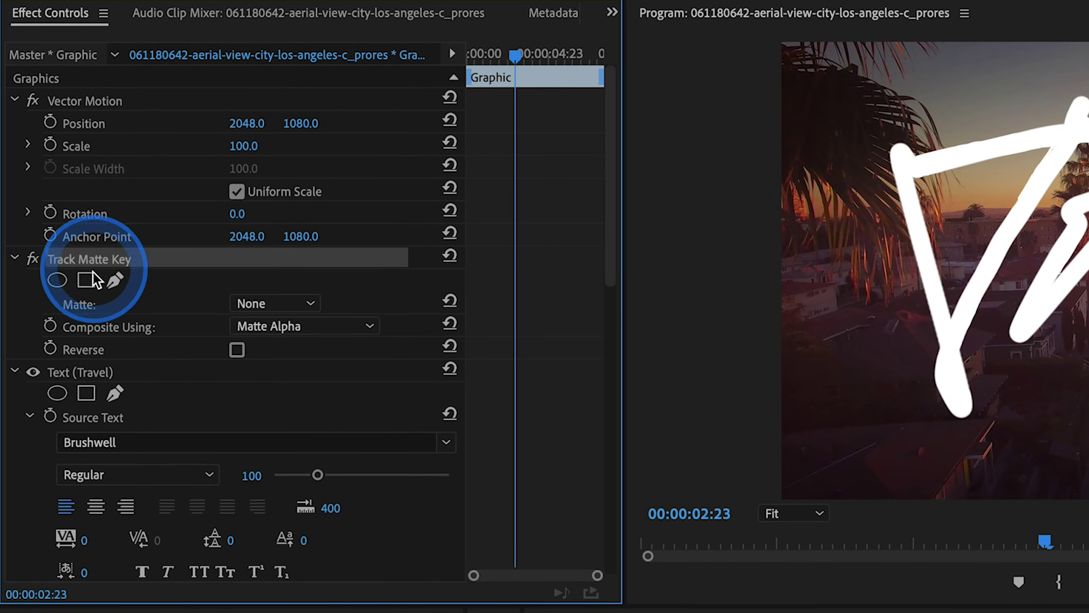
{"action": "left_click", "coordinate": [310, 306]}
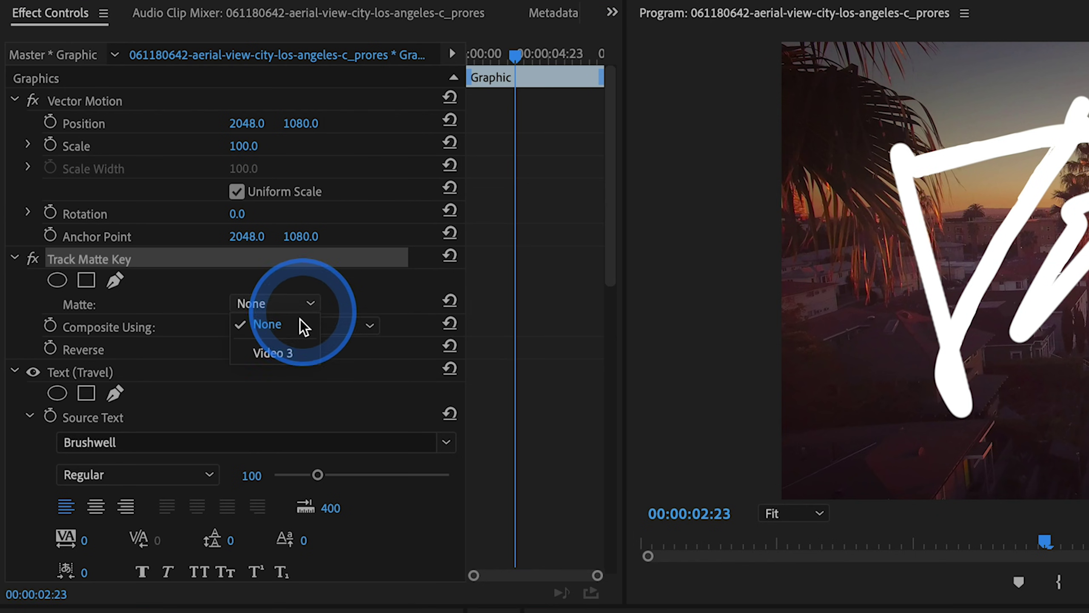
{"action": "left_click", "coordinate": [284, 354]}
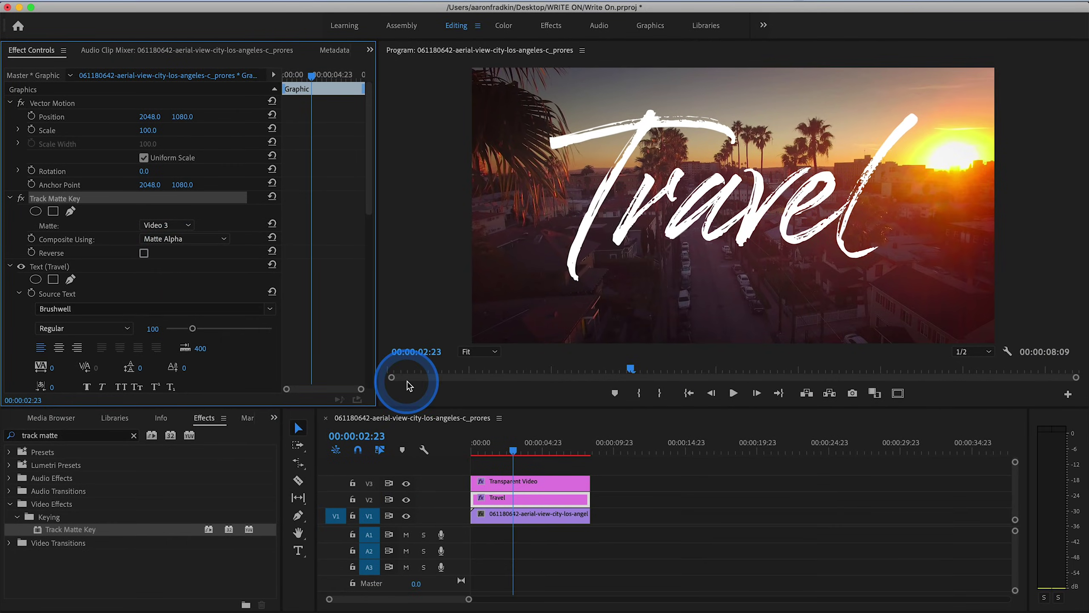
Step: Return the playhead to 00:00:00:00 and play back the Travel write-on
{"action": "left_click", "coordinate": [476, 450]}
{"action": "left_click_drag", "start_coordinate": [475, 451], "coordinate": [423, 449]}
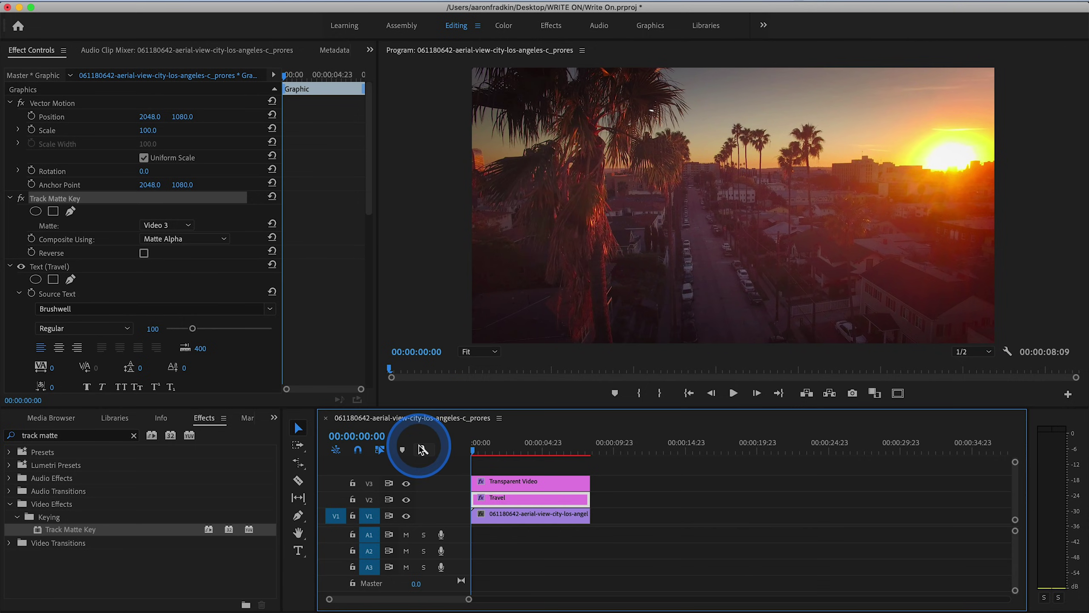
{"action": "key", "text": "space"}
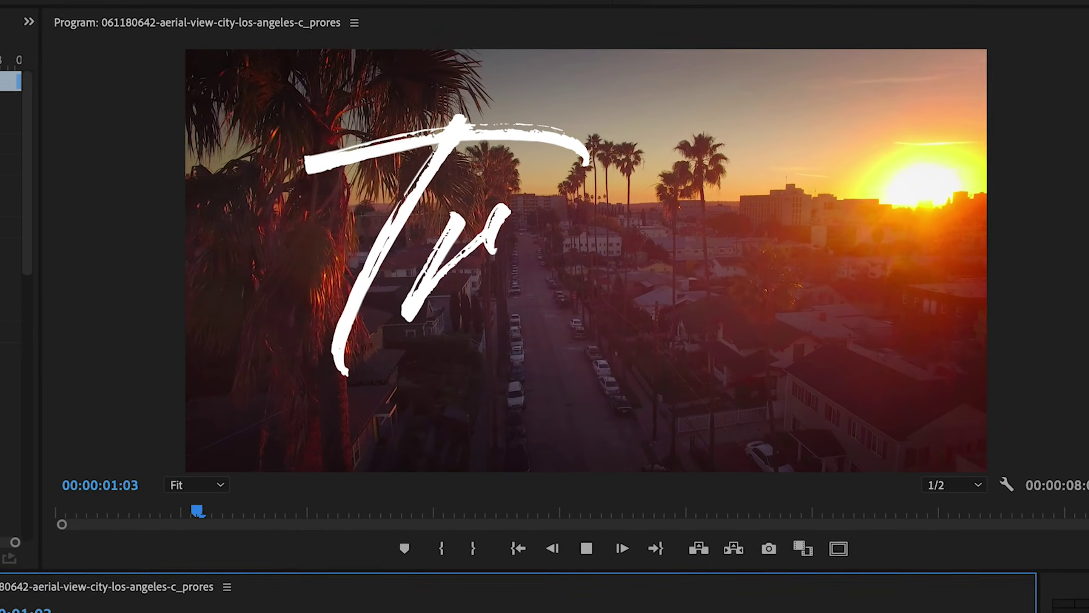